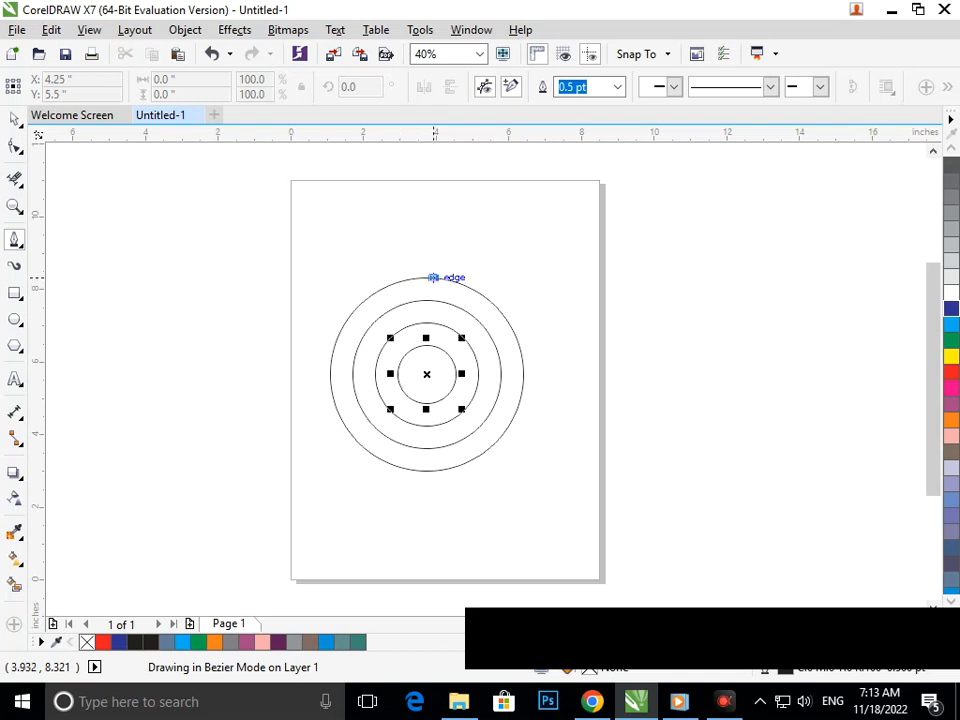
Draw a horizontal 2-point line from the outer circle's top quadrant and stretch it both ways to about 22.6 inches long
drag(439, 277, 621, 277)
key(Escape)
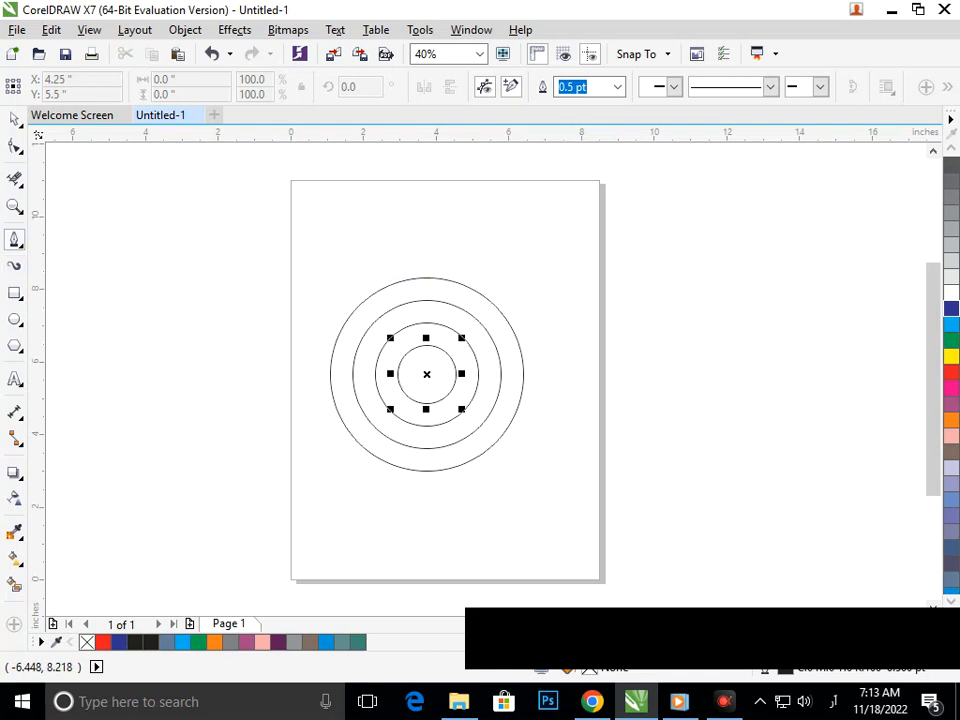
click(15, 240)
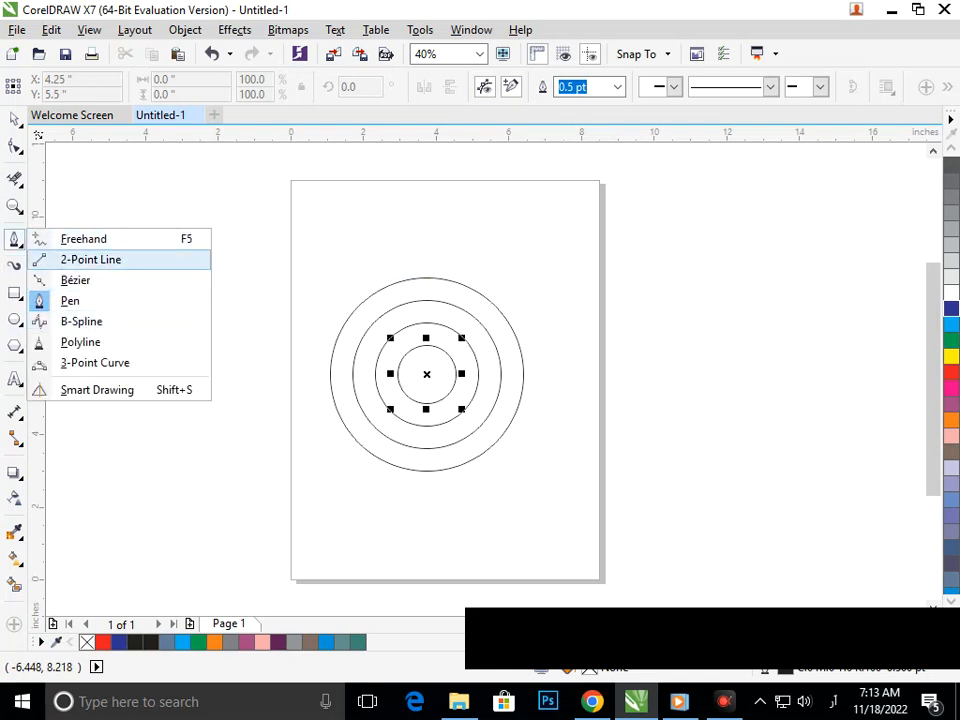
click(90, 259)
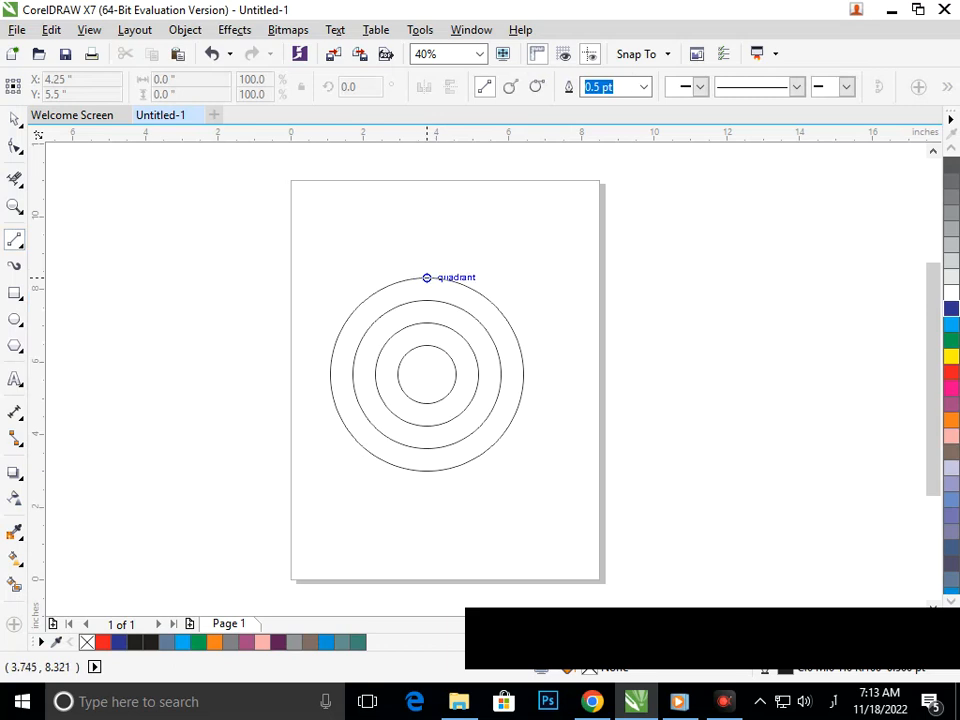
drag(427, 277, 642, 277)
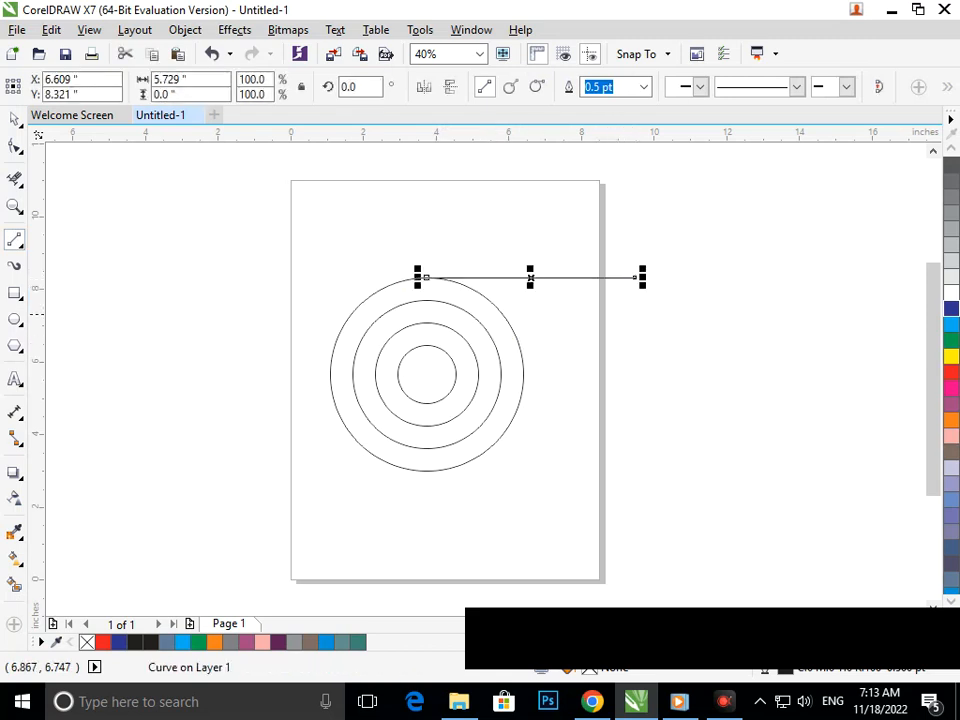
drag(422, 277, 120, 275)
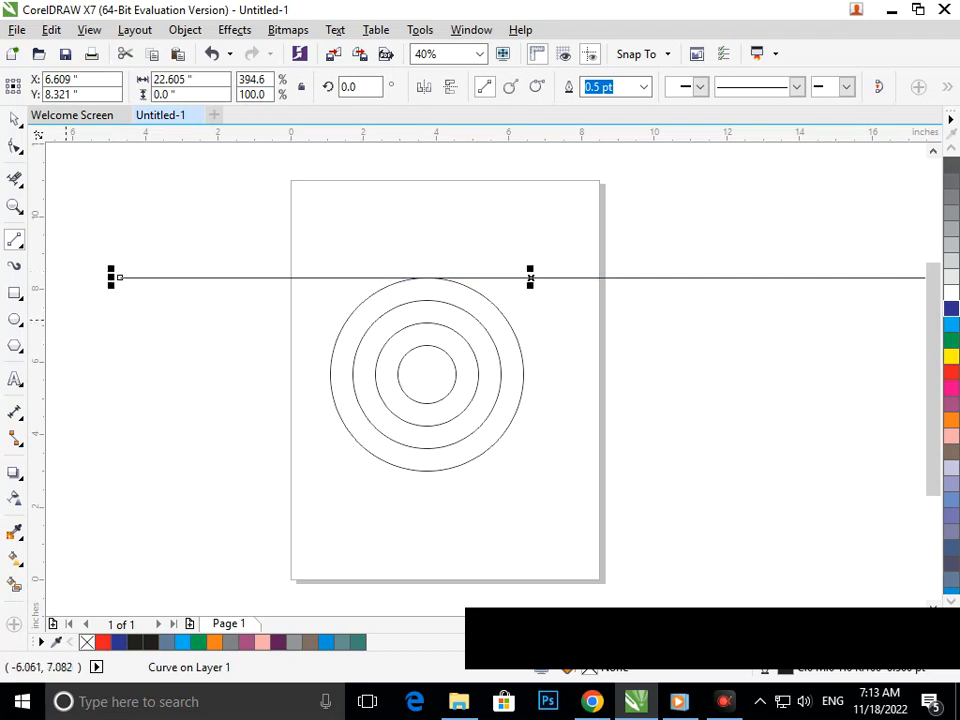
click(14, 119)
click(130, 347)
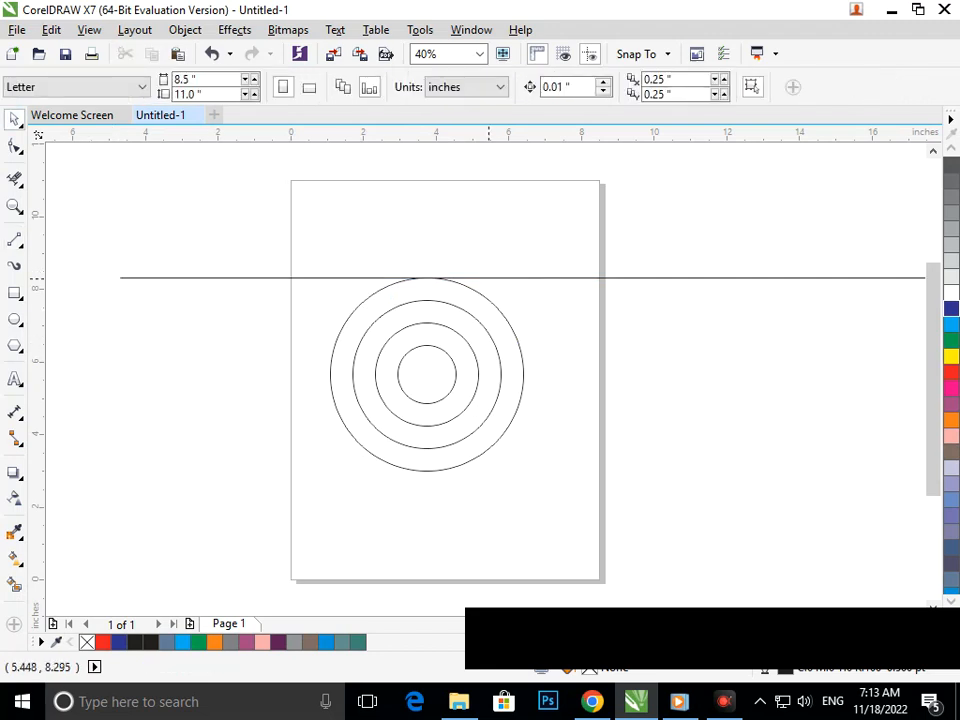
Place copies of the horizontal line tangent to the tops of the three inner circles
click(426, 277)
drag(428, 277, 427, 345)
right_click(427, 345)
drag(426, 341, 427, 374)
key(ctrl+z)
click(550, 508)
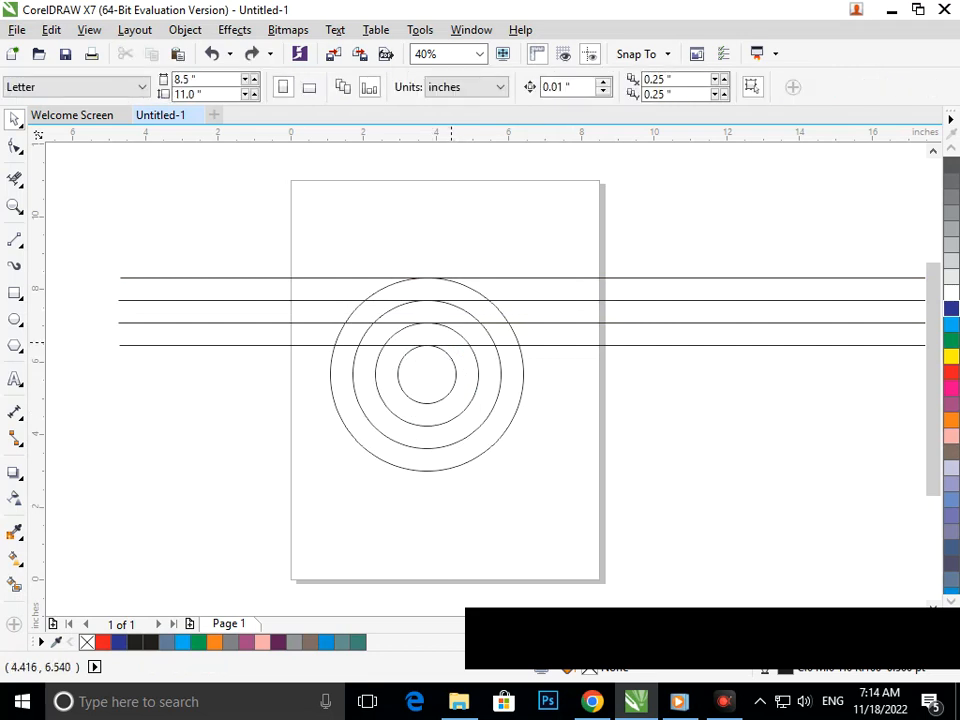
Copy the horizontal line down to the bottom tangent point of each of the four circles
click(444, 346)
click(569, 347)
click(560, 345)
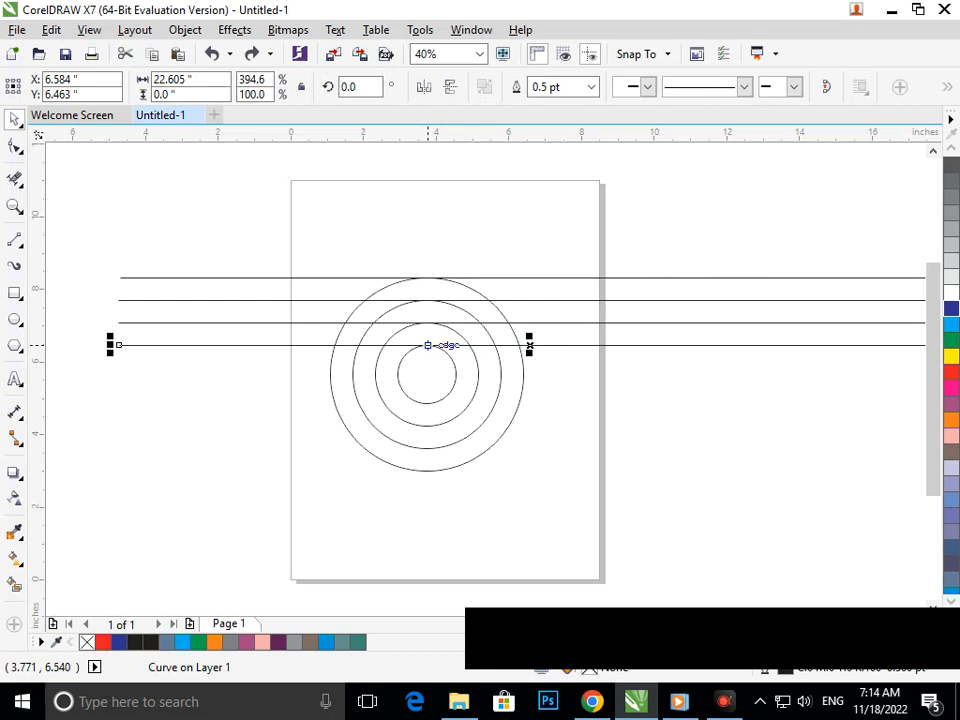
drag(421, 345, 428, 468)
click(444, 537)
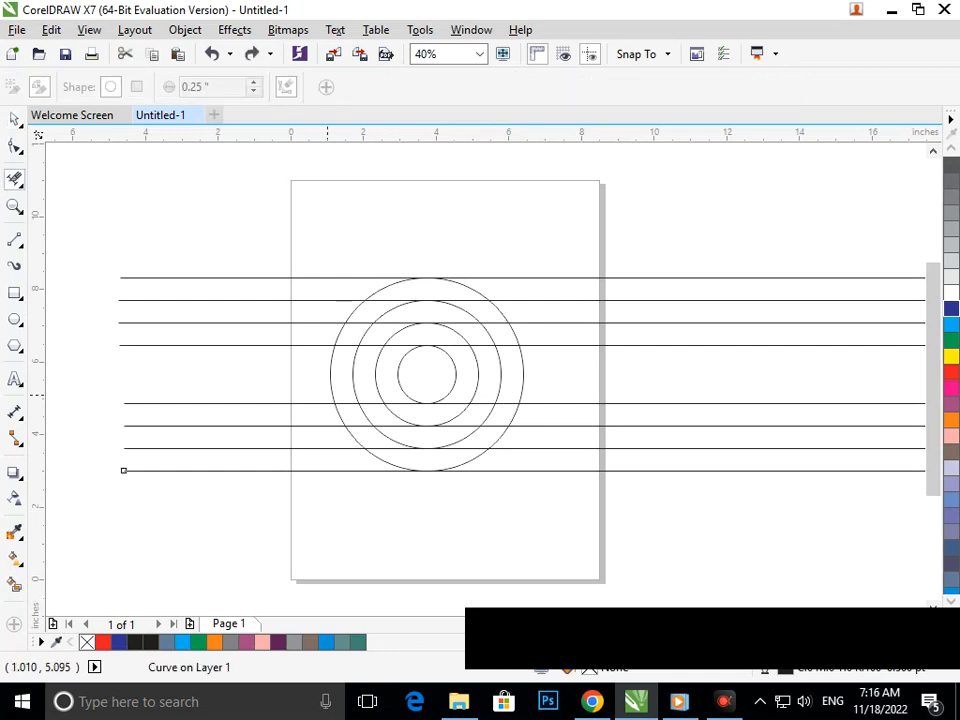
Delete the unwanted circle arcs and line segments on the ring's left side and upper-right gap with Virtual Segment Delete
drag(311, 379, 407, 372)
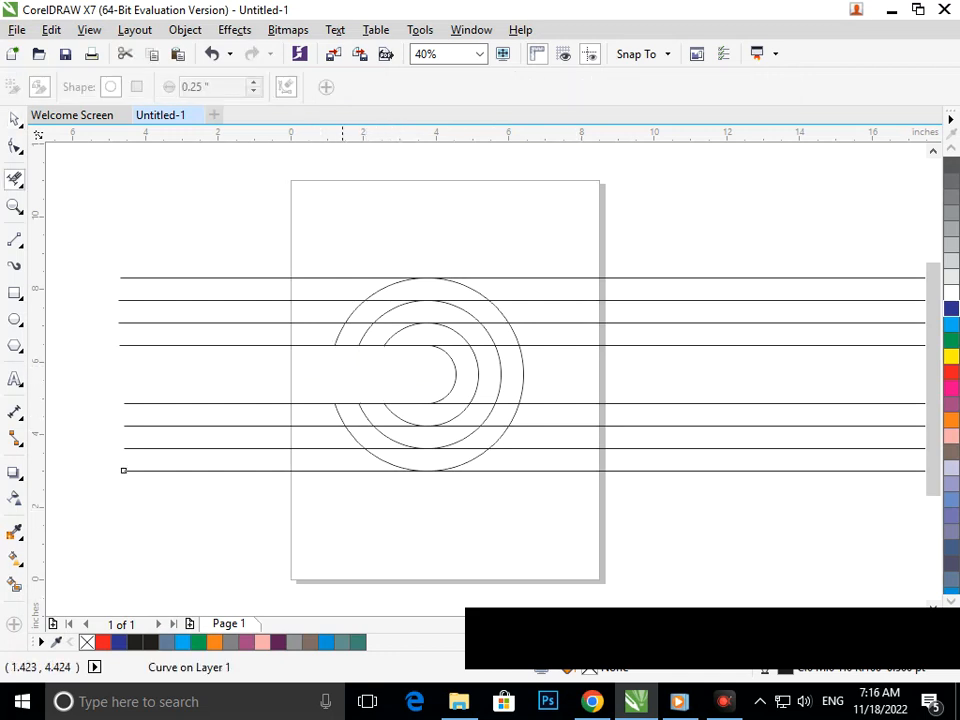
drag(355, 412, 408, 415)
click(372, 344)
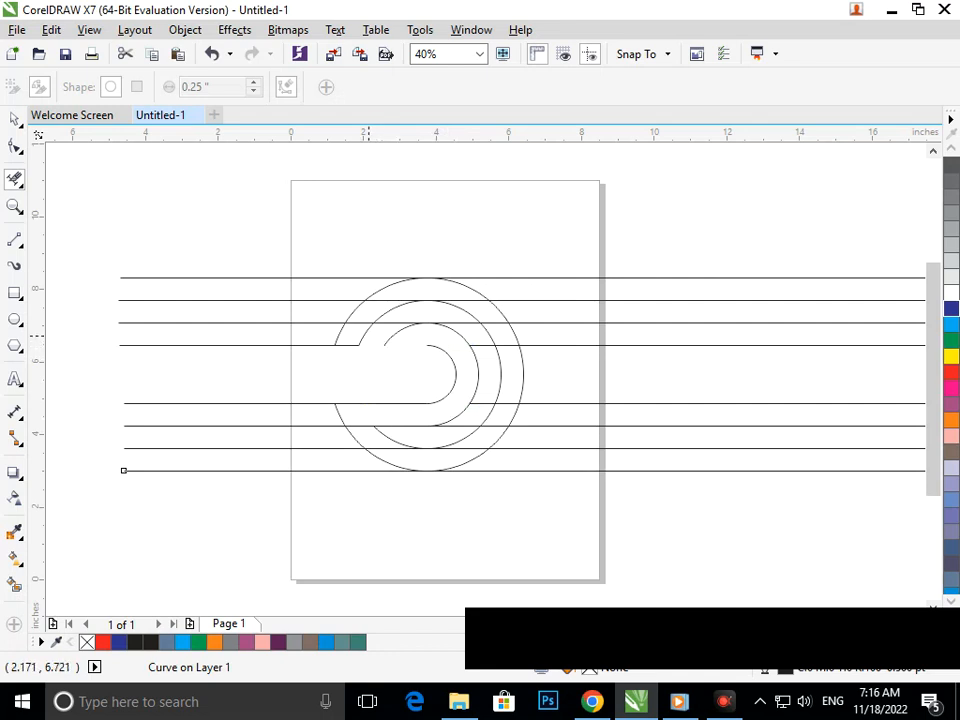
key(ctrl+z)
drag(400, 338, 352, 333)
scroll(392, 285, up, 5)
drag(392, 421, 410, 440)
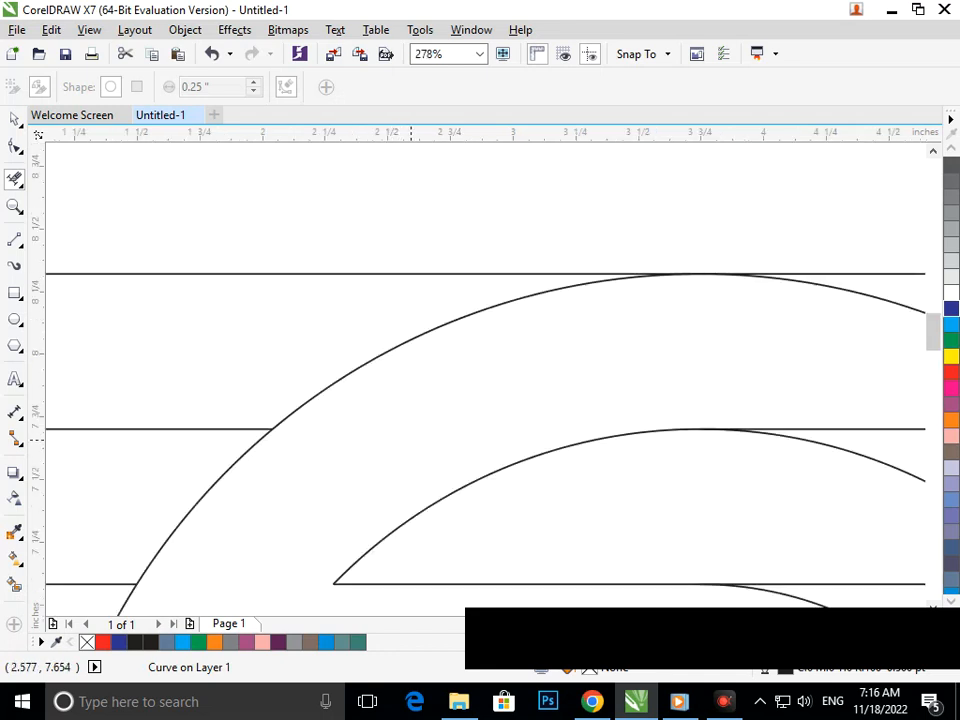
key(F3)
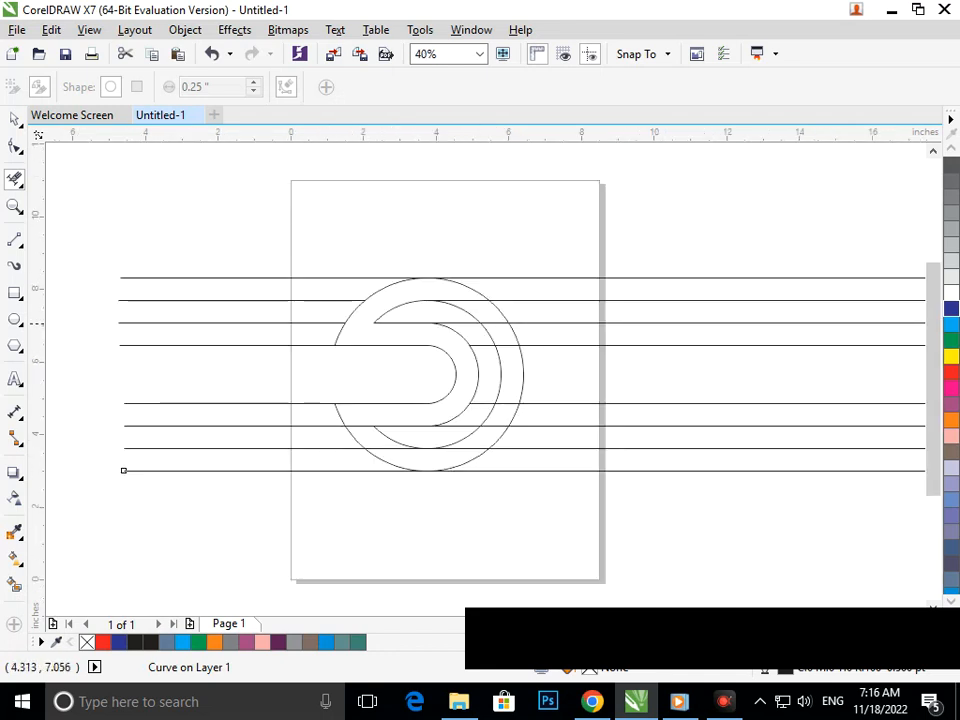
drag(462, 318, 525, 310)
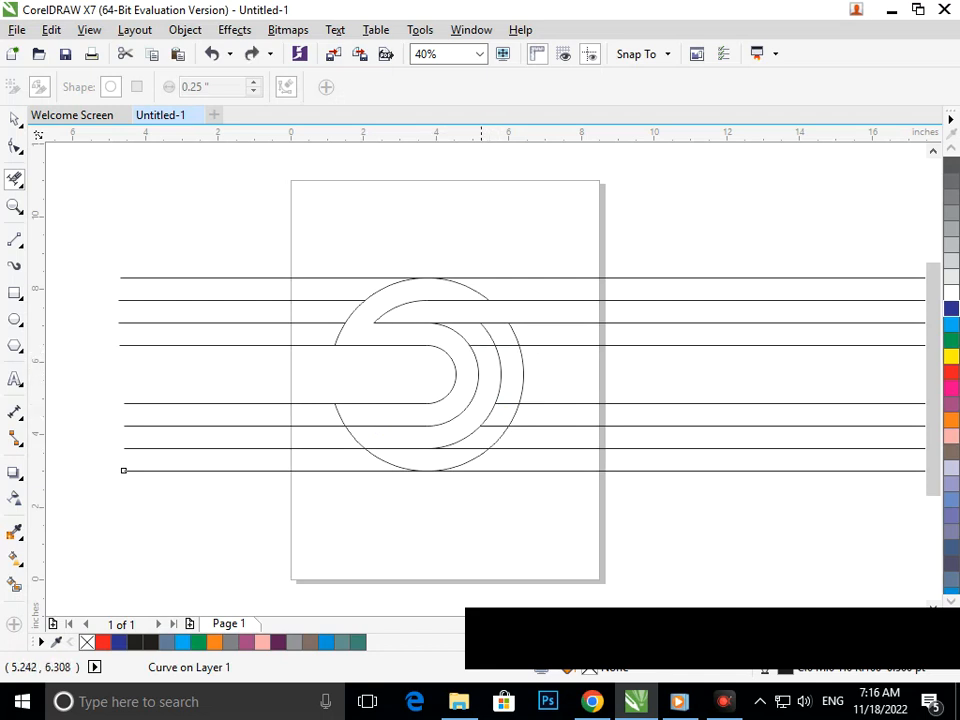
Try to delete the right-hand arcs of the two outer circles just below the third line, and undo it
drag(478, 337, 530, 345)
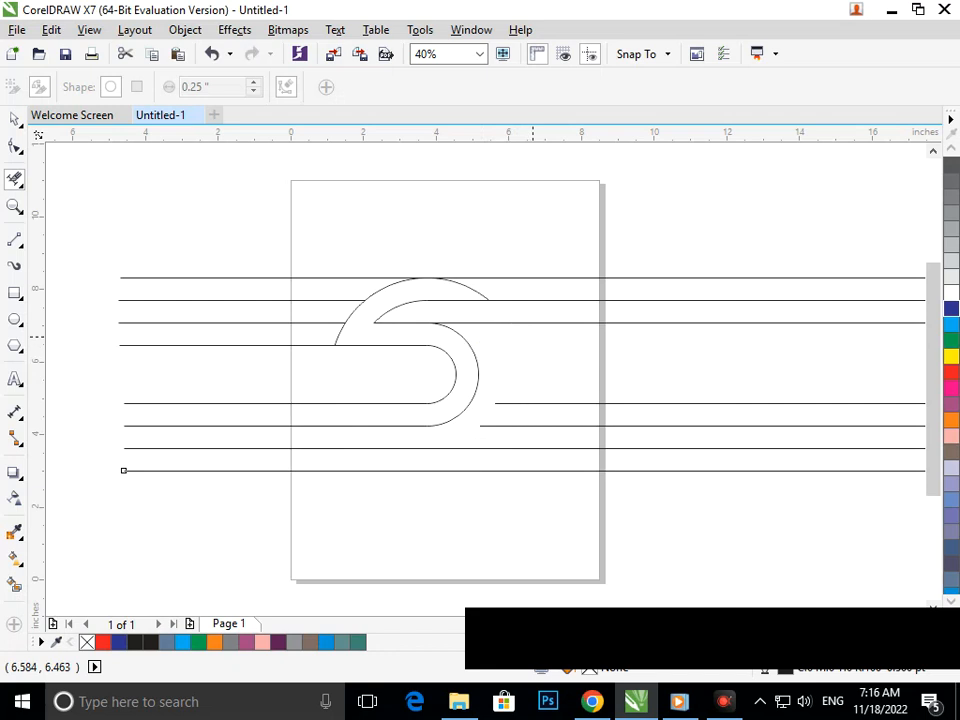
key(ctrl+z)
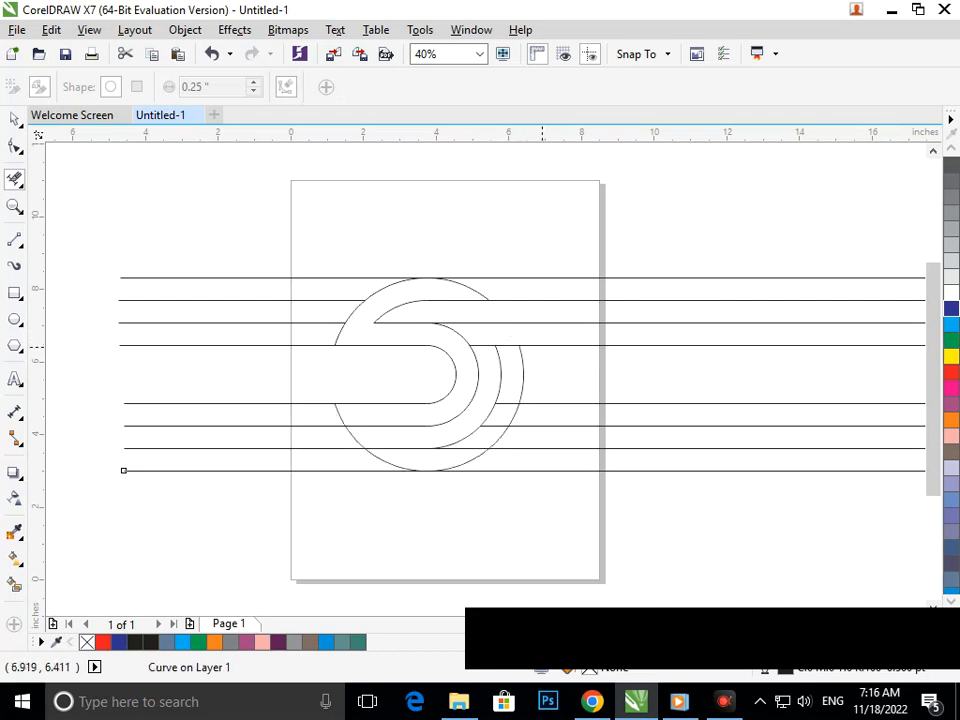
key(ctrl+z)
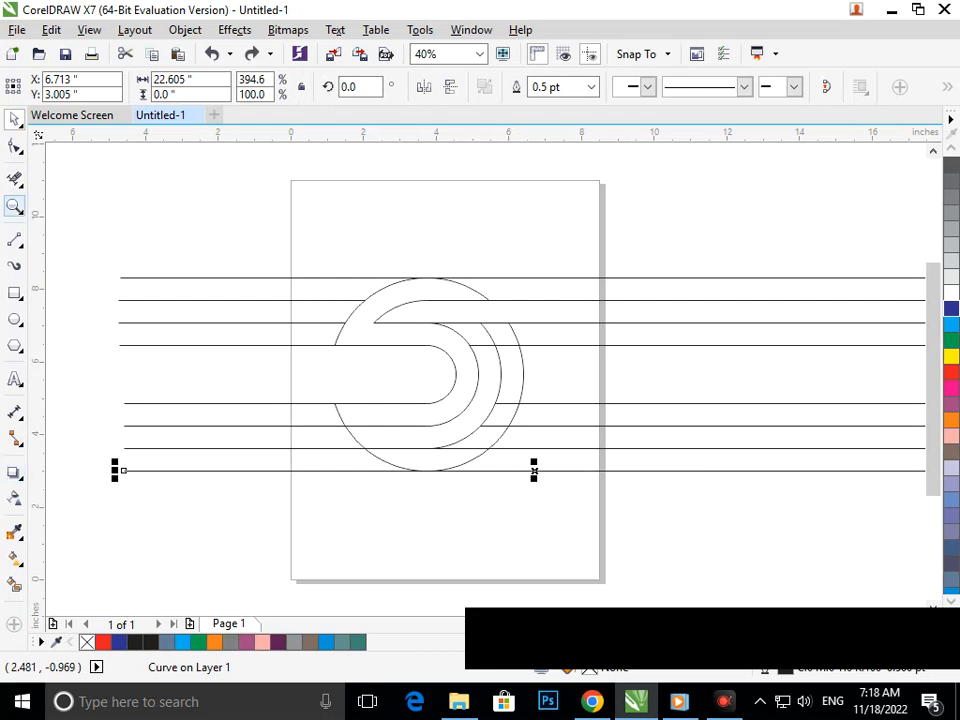
Delete the fourth line's segment between the second and third circles on the right with Virtual Segment Delete
click(14, 179)
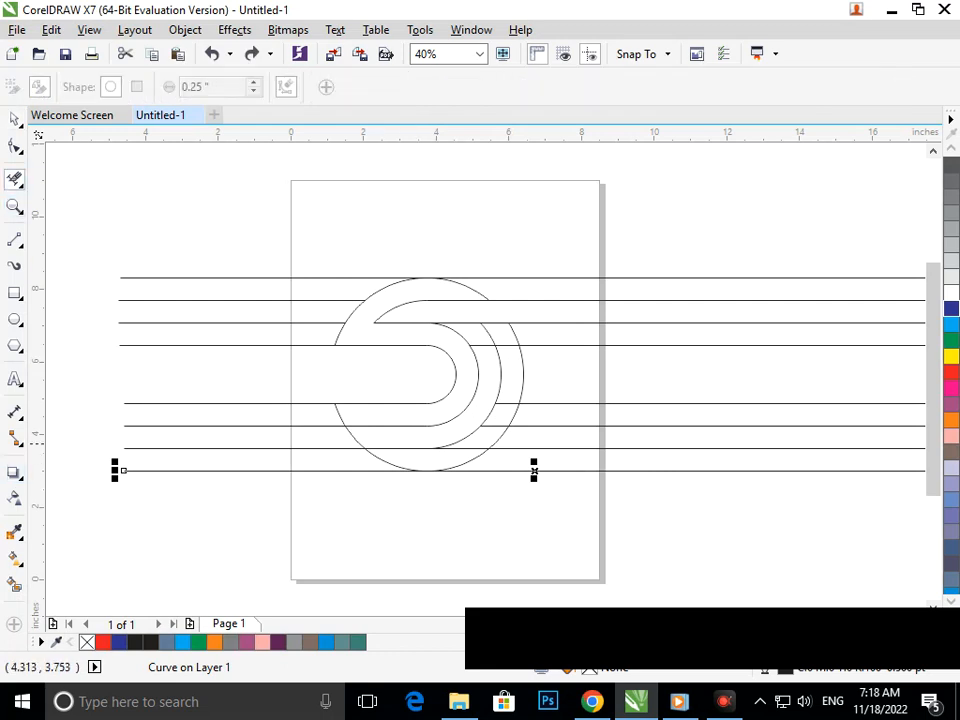
click(480, 344)
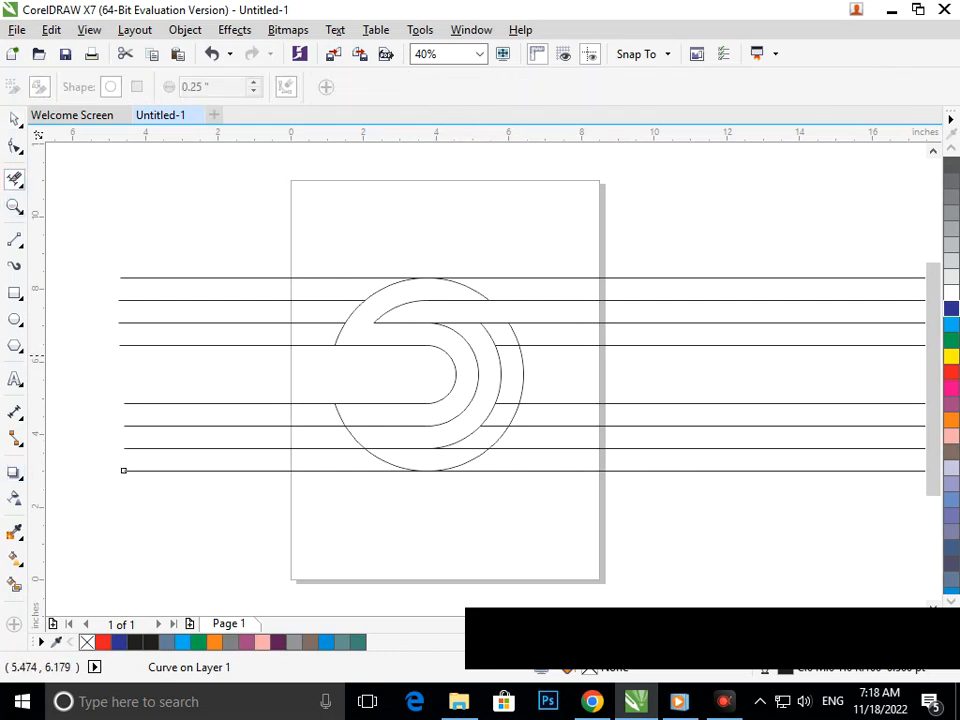
Try to delete the right arcs between the third and fourth lines and the line ends outside the ring, and undo it
drag(478, 341, 548, 332)
drag(579, 262, 621, 482)
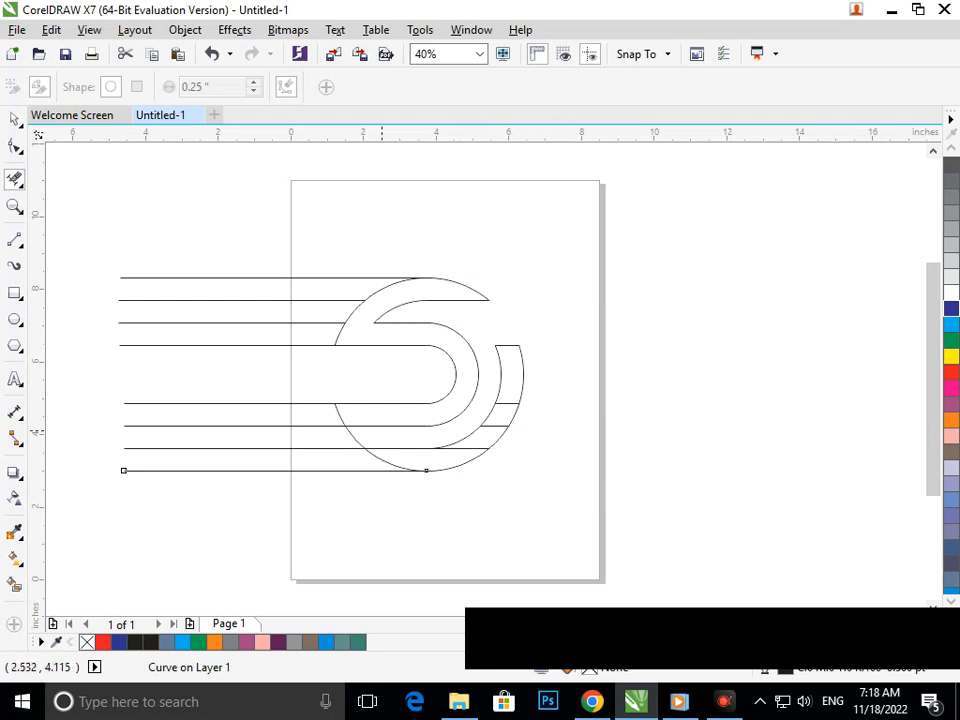
drag(200, 255, 257, 521)
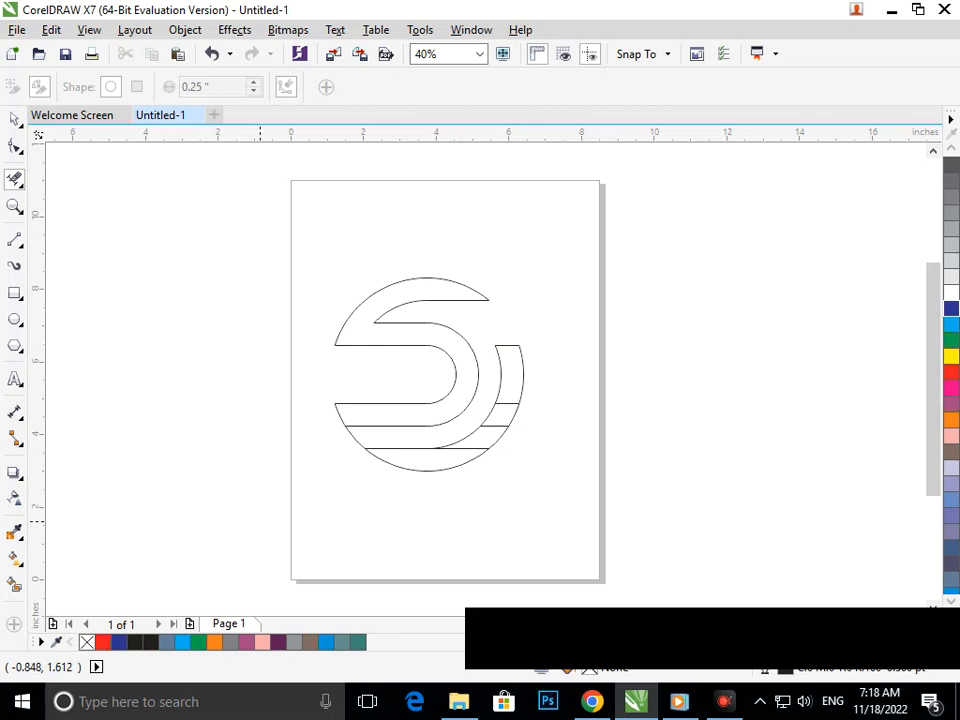
key(ctrl+z)
key(ctrl+z)
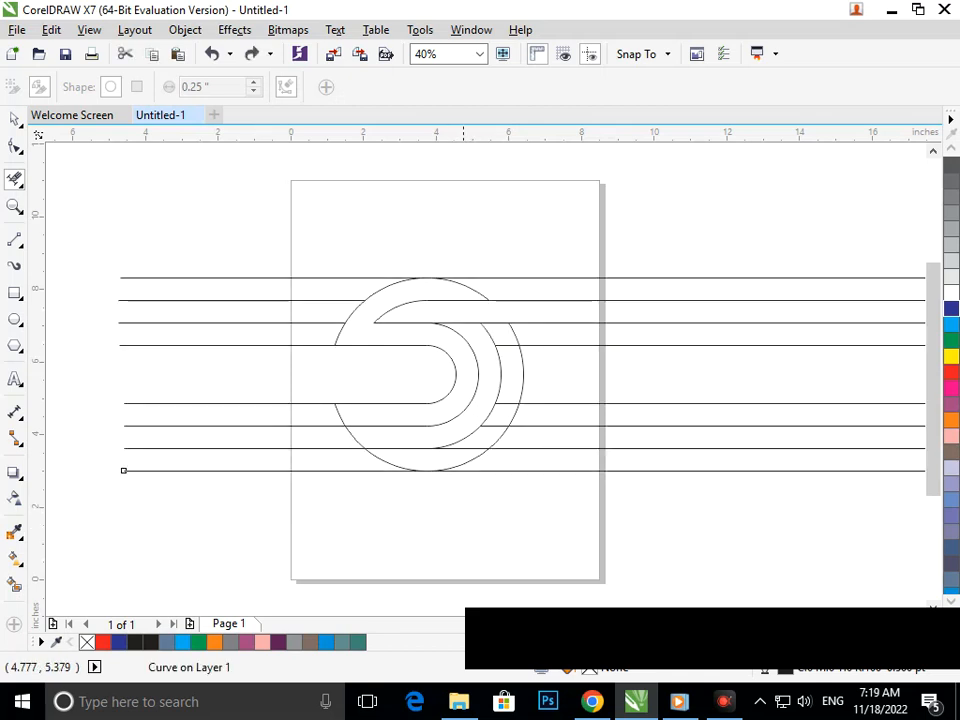
Delete the third line's inner right segment, the lower-left outer arc between the strokes, and the line ends on both sides of the ring
click(469, 322)
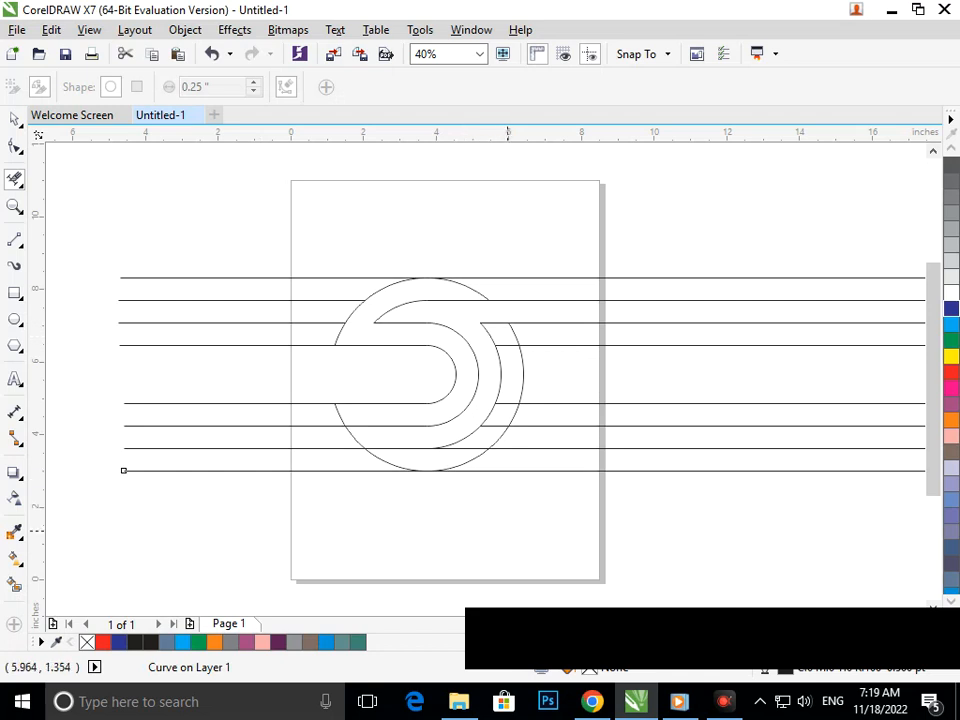
drag(352, 441, 364, 435)
drag(215, 228, 258, 520)
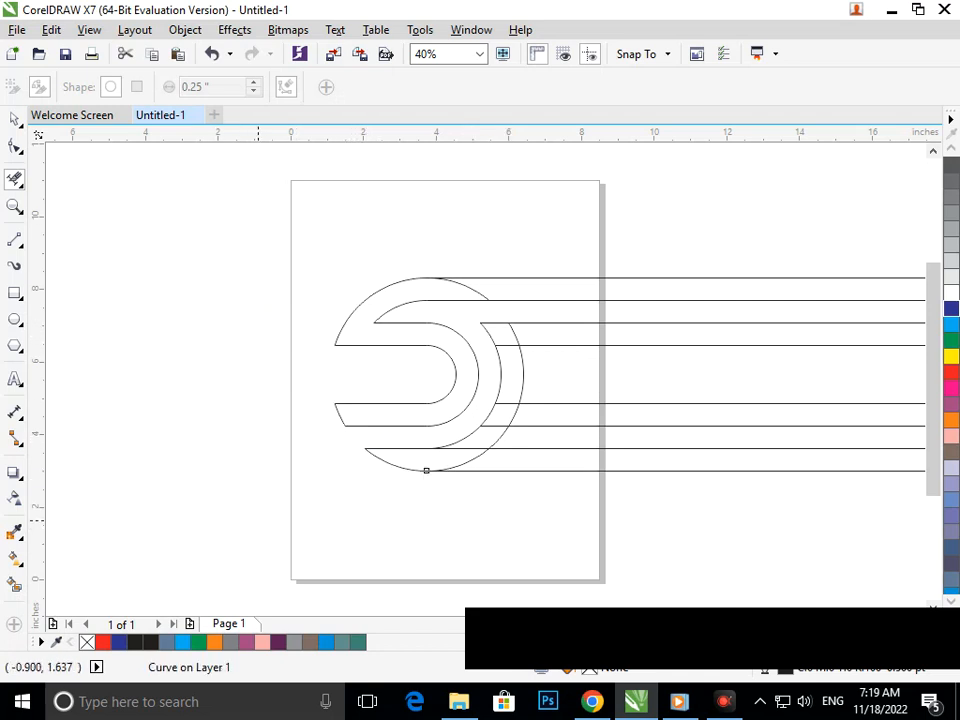
drag(654, 187, 644, 498)
Delete the leftover line segments crossing the outer band on the right and bottom, leaving two closed outlines
drag(465, 308, 547, 370)
drag(440, 414, 497, 459)
key(F3)
click(506, 403)
click(494, 426)
click(467, 448)
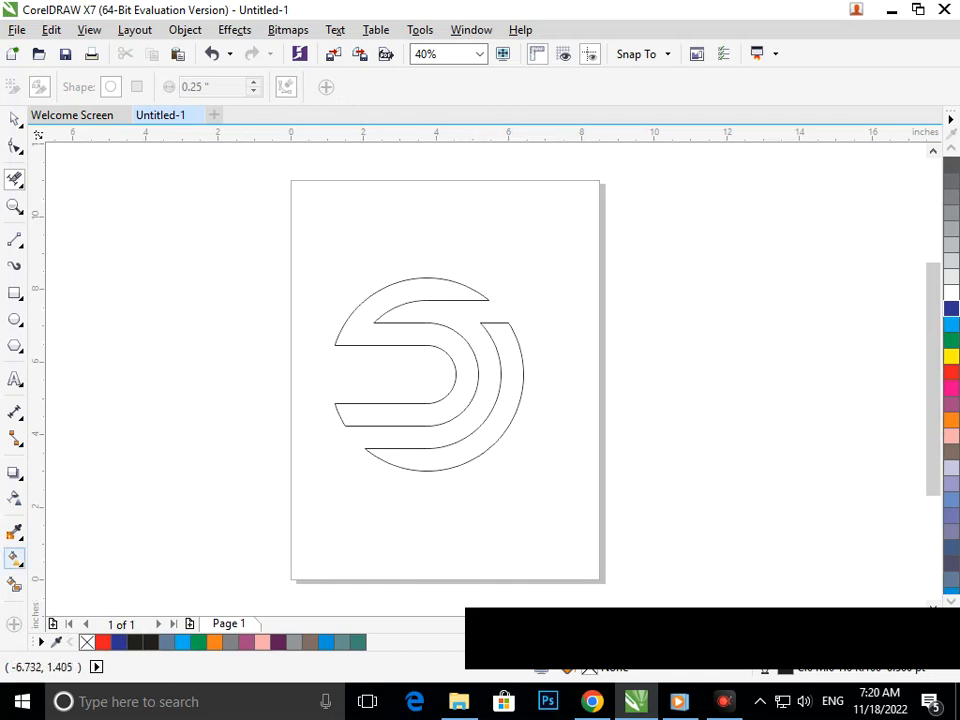
Smart-fill the S-shaped outline and the outer crescent outline with blue-grey
click(14, 584)
click(358, 332)
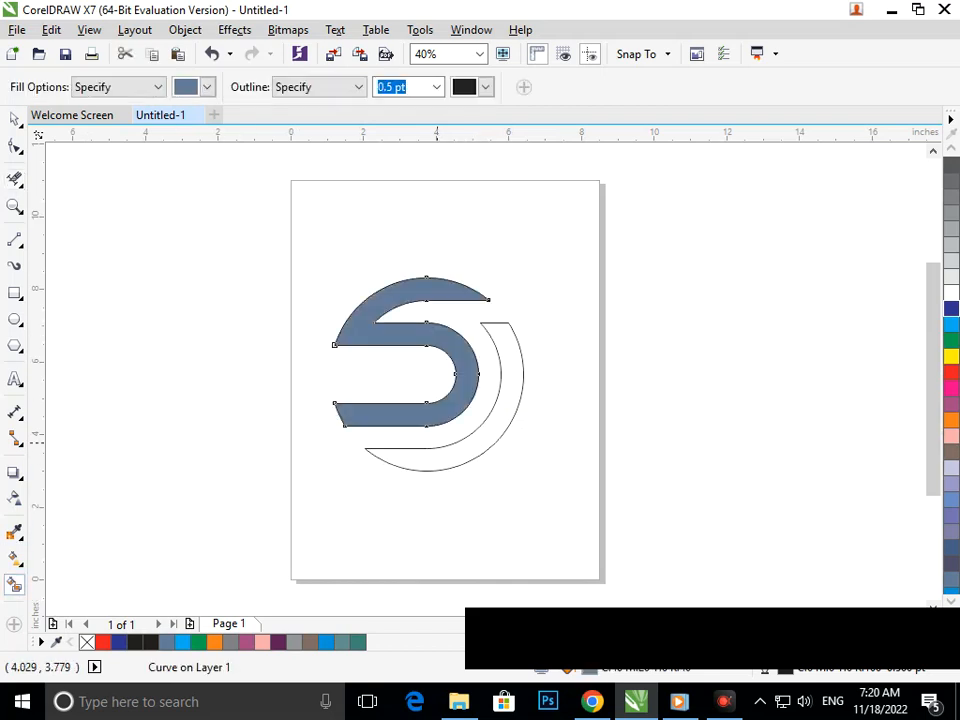
click(455, 454)
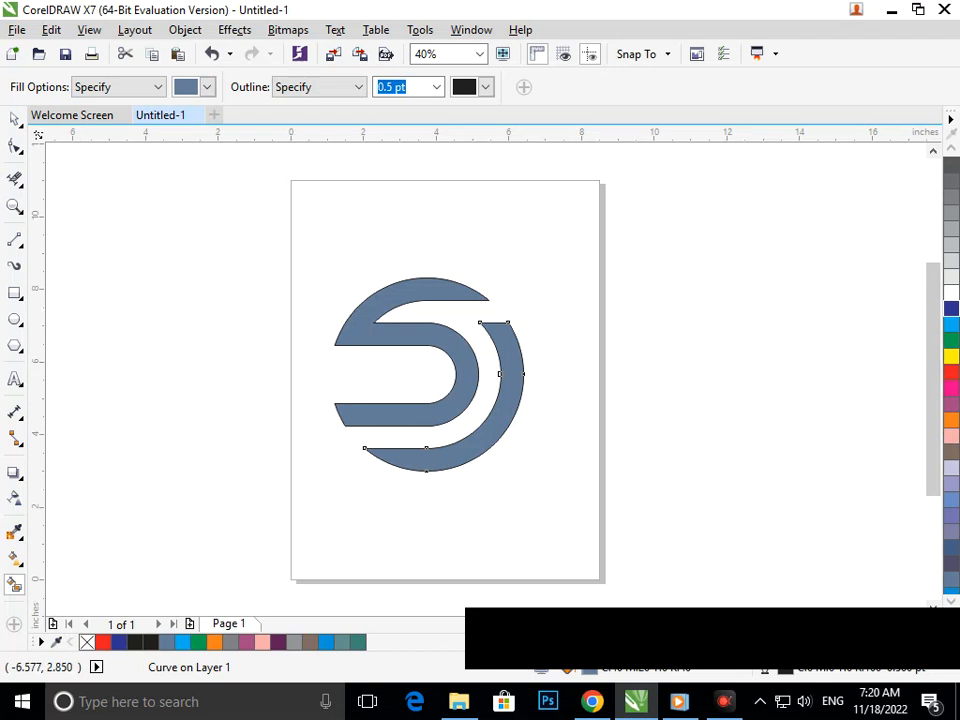
Apply a linear gradient to the S shape from its upper-right tip to its lower-left end, with bright blue as the end colour
click(14, 558)
click(88, 555)
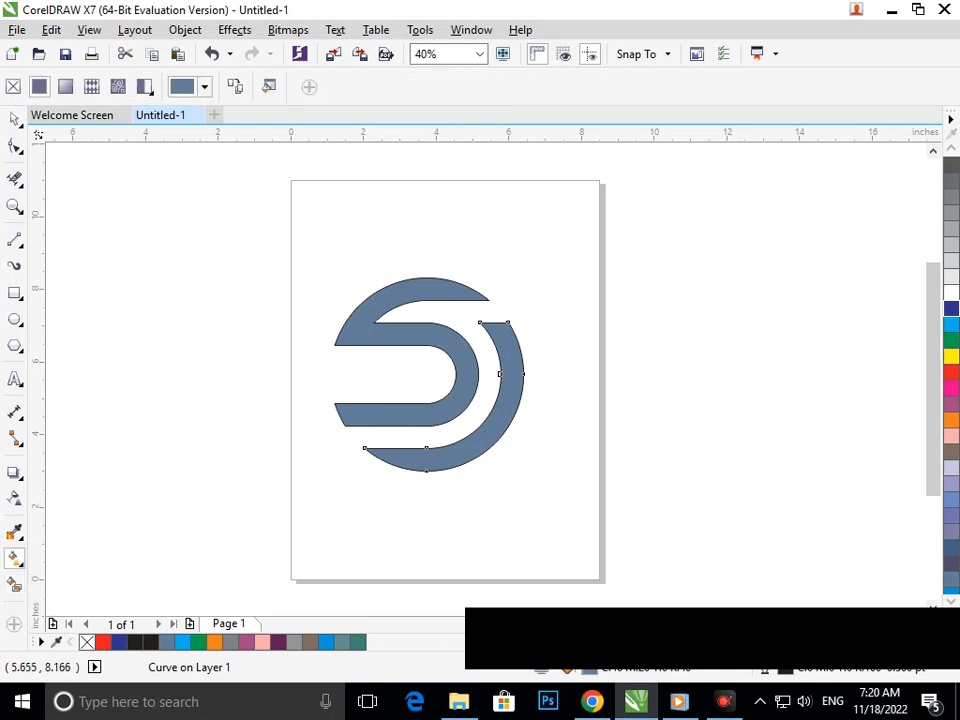
drag(480, 297, 345, 424)
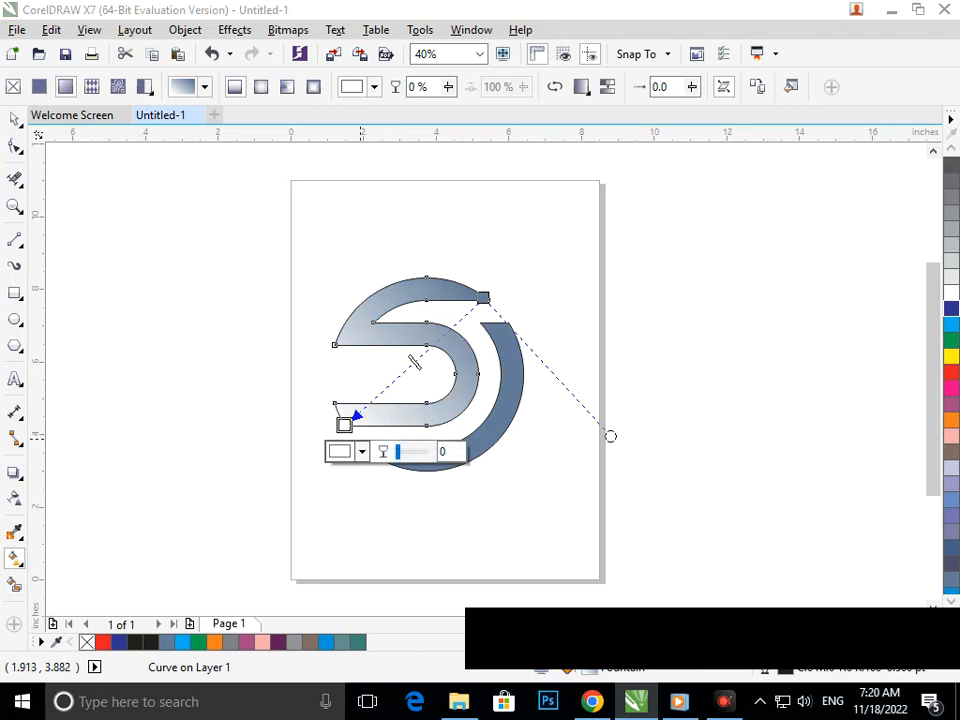
click(361, 451)
click(459, 577)
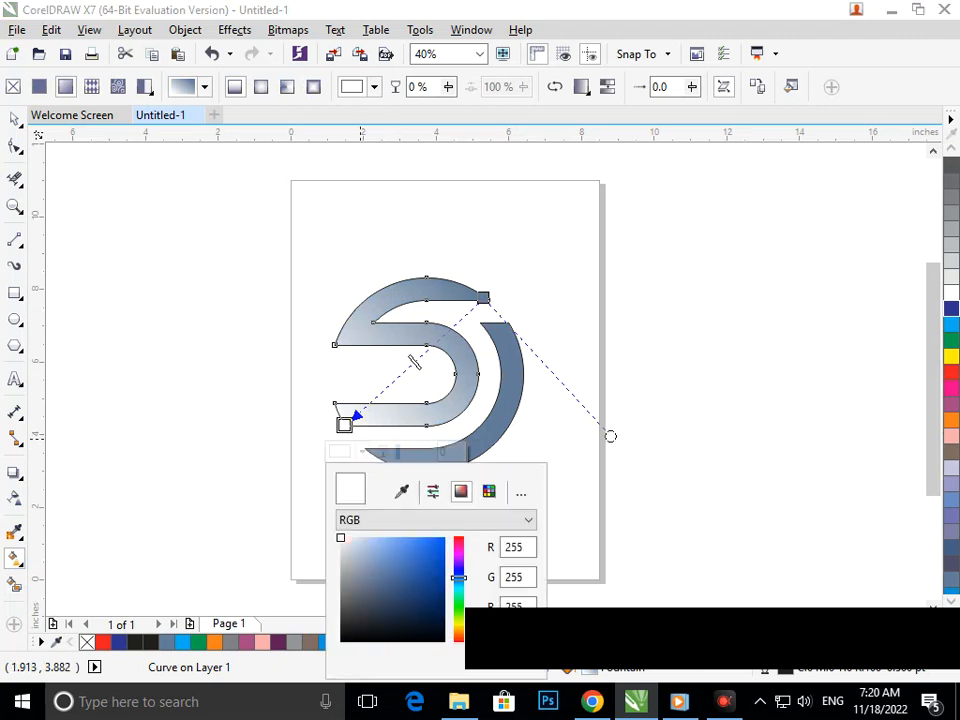
click(443, 538)
Set the gradient's start colour at the S shape's upper-right tip to teal
click(483, 297)
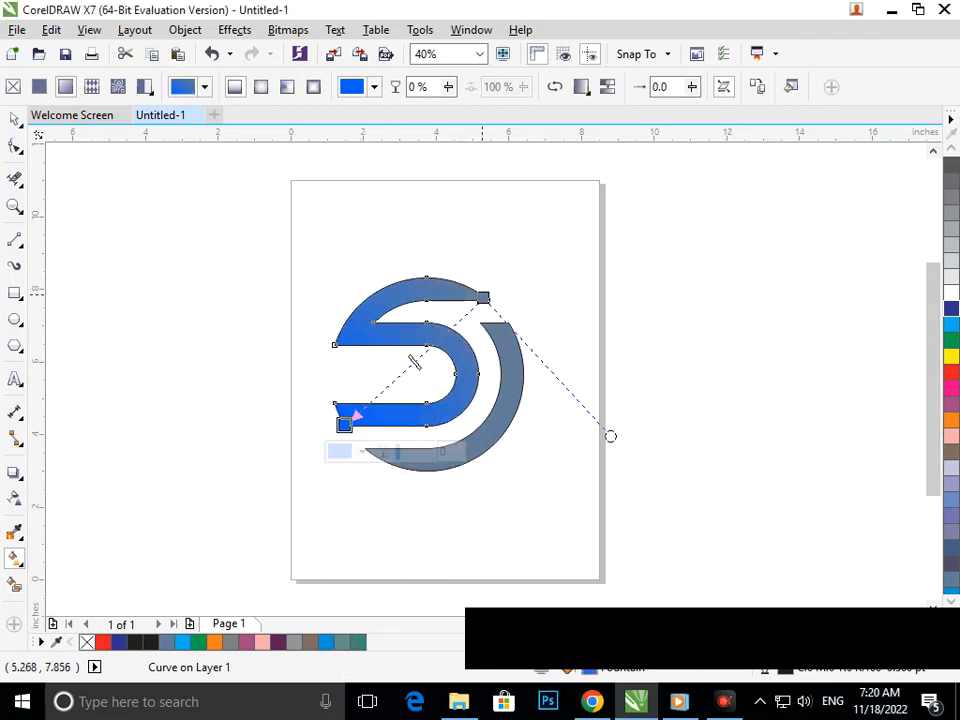
click(499, 324)
click(565, 410)
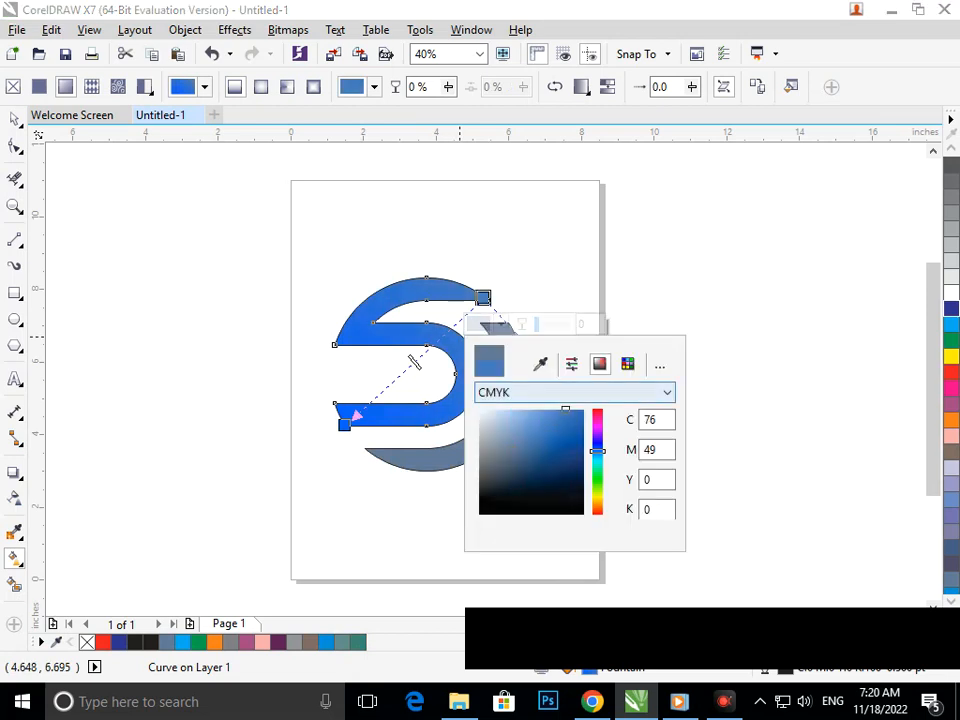
click(597, 439)
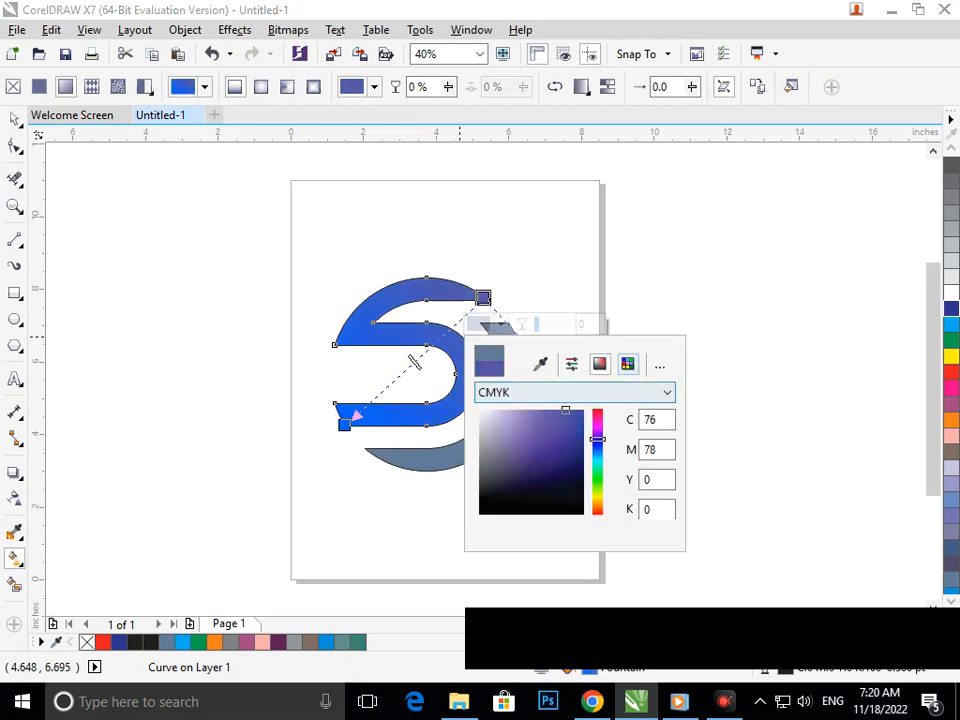
mouse_move(597, 439)
mouse_down()
mouse_move(597, 418)
mouse_move(597, 463)
mouse_up()
Add a light cyan (#3FC9E1) colour stop at 45% of the S shape's gradient and switch its colour choices to PANTONE solid coated
click(423, 357)
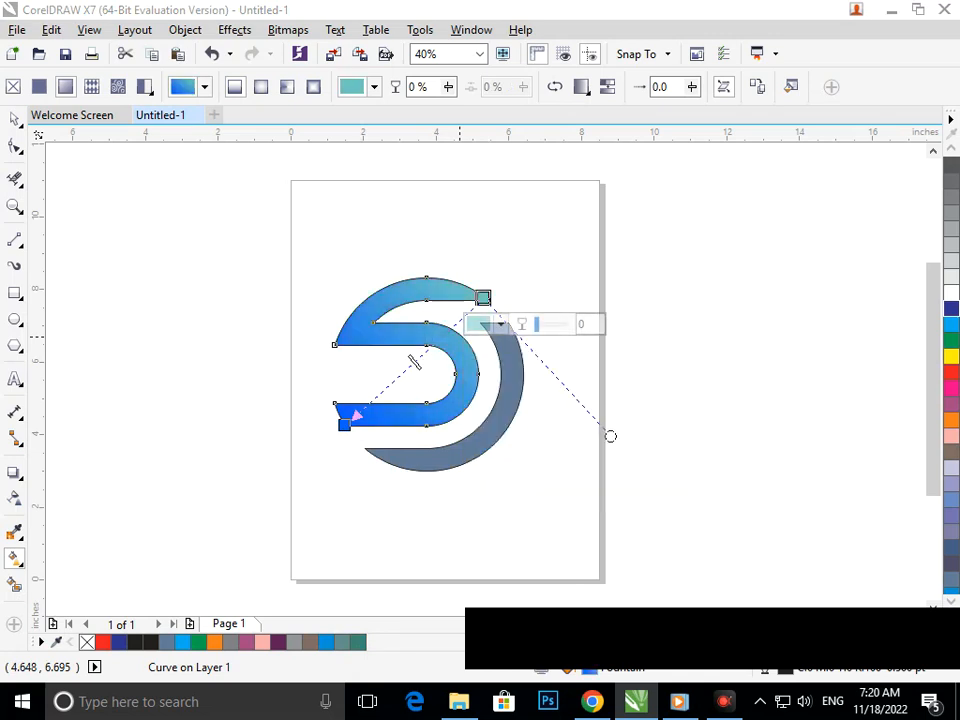
double_click(423, 357)
click(420, 381)
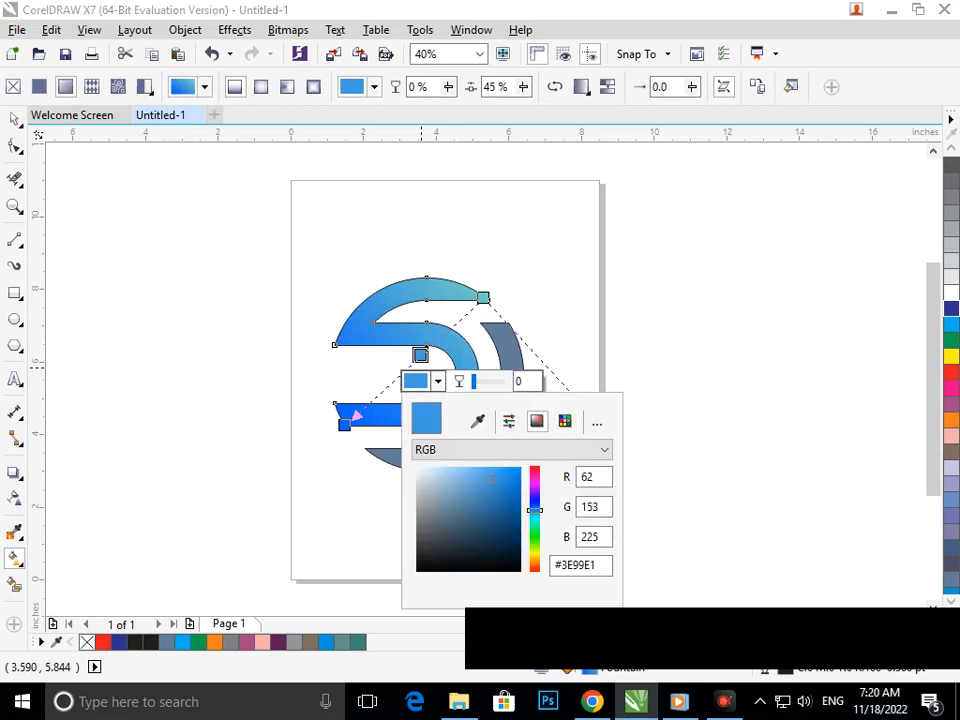
mouse_move(534, 510)
mouse_down()
mouse_move(534, 543)
mouse_move(534, 516)
mouse_up()
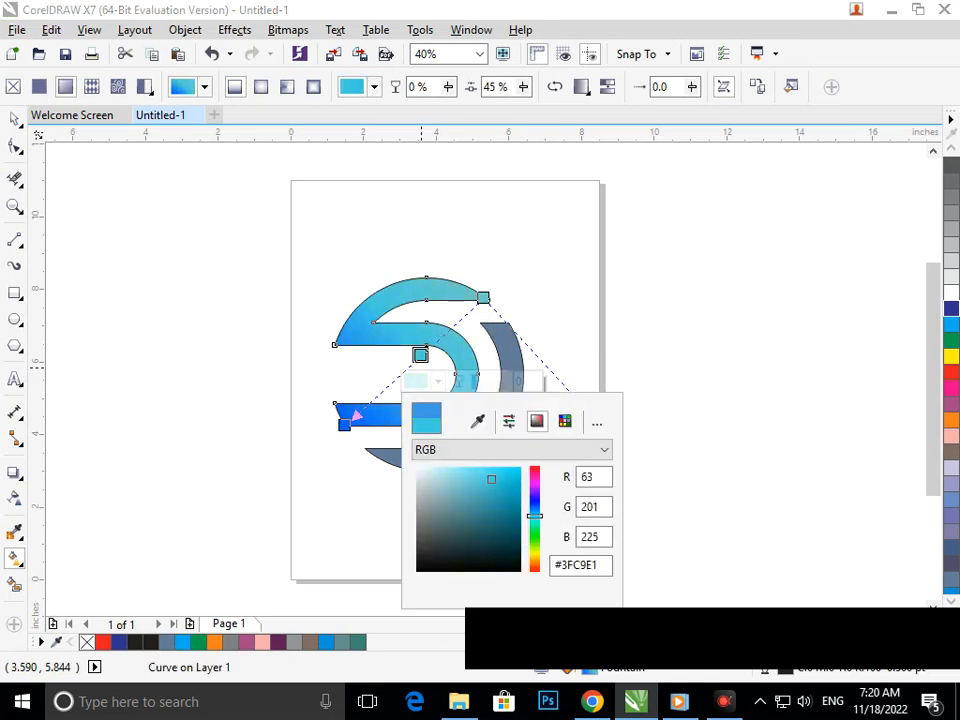
click(565, 421)
Try beige, olive, brown, dark green and dark brown PANTONE swatches for the gradient's middle colour stop
drag(559, 516, 559, 547)
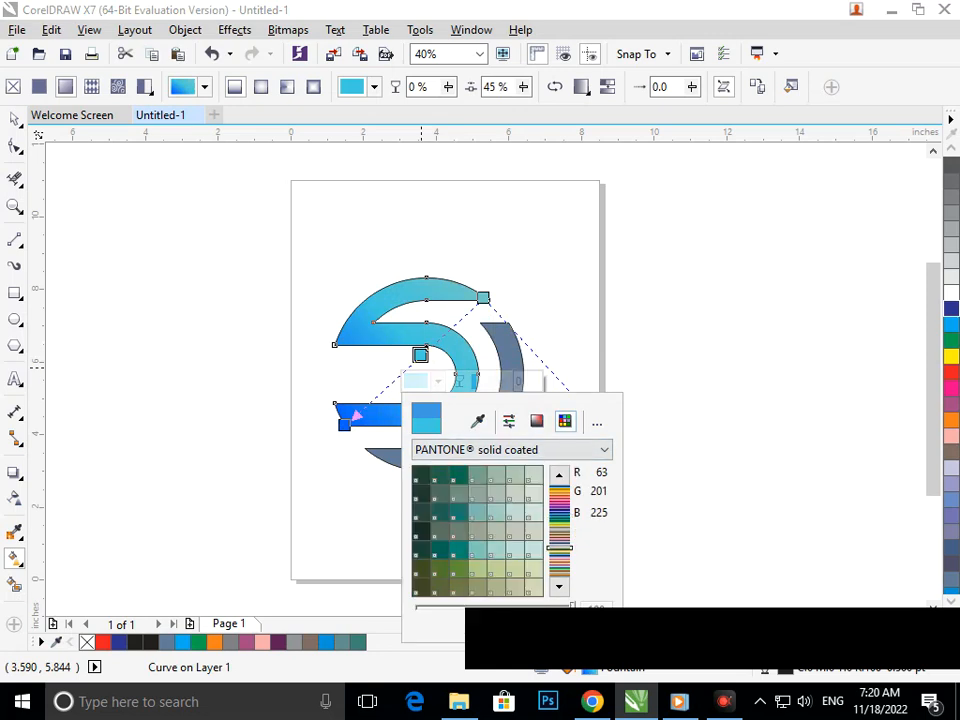
click(533, 511)
click(515, 551)
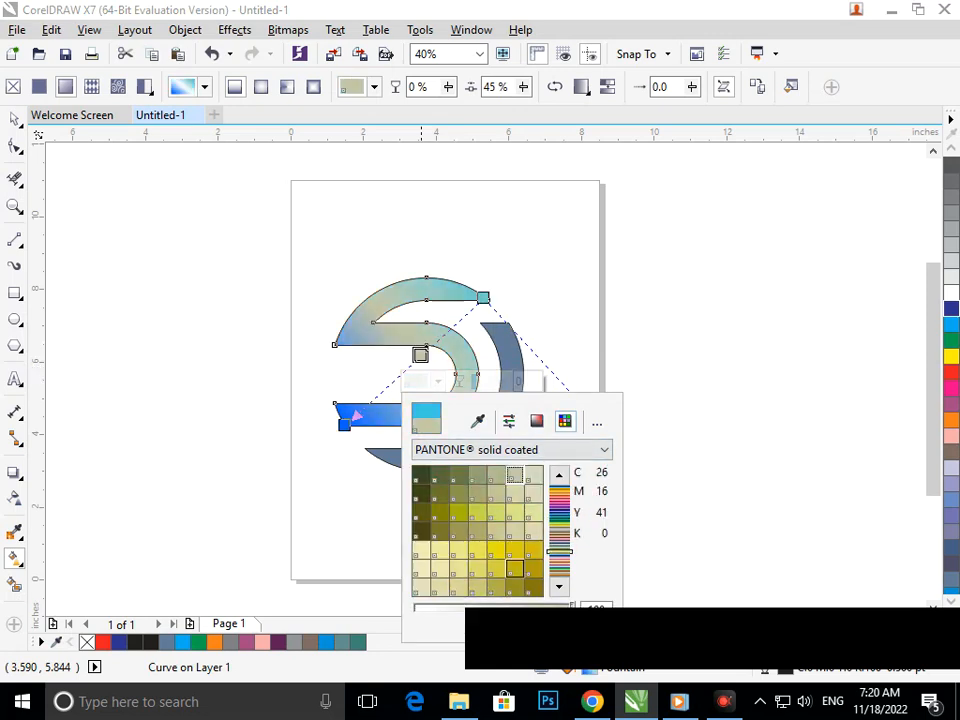
click(515, 586)
click(559, 568)
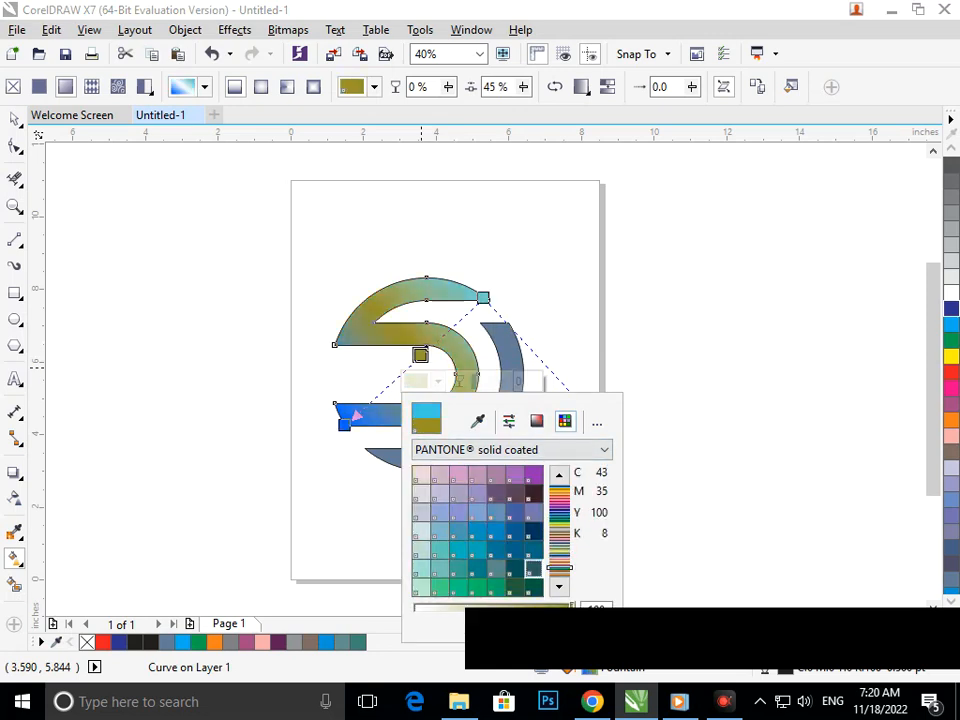
click(533, 568)
click(533, 550)
click(559, 516)
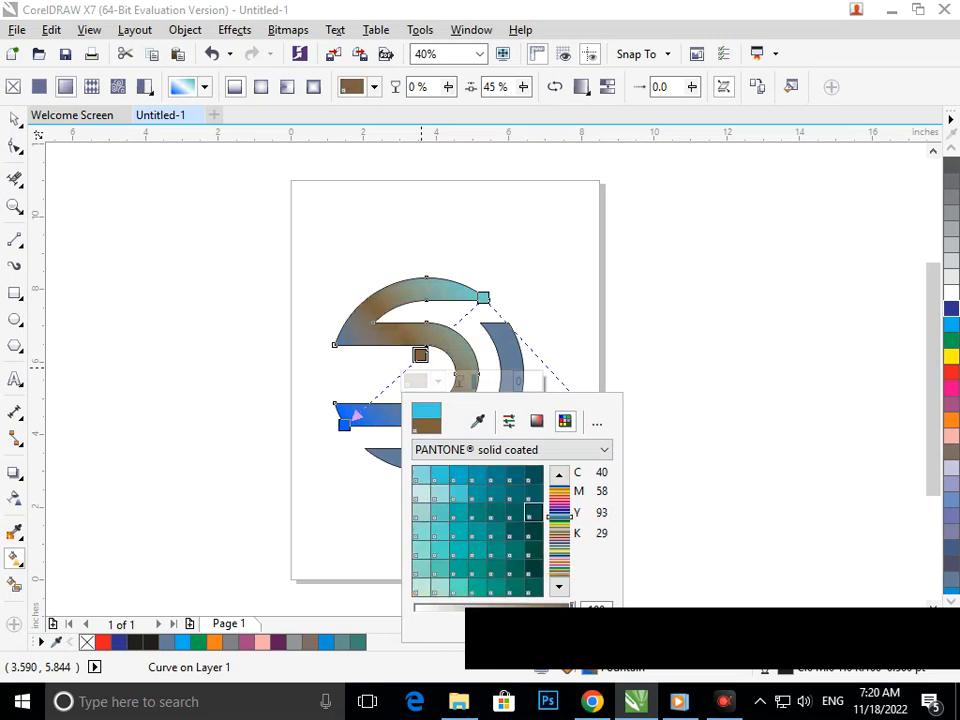
click(533, 531)
click(559, 491)
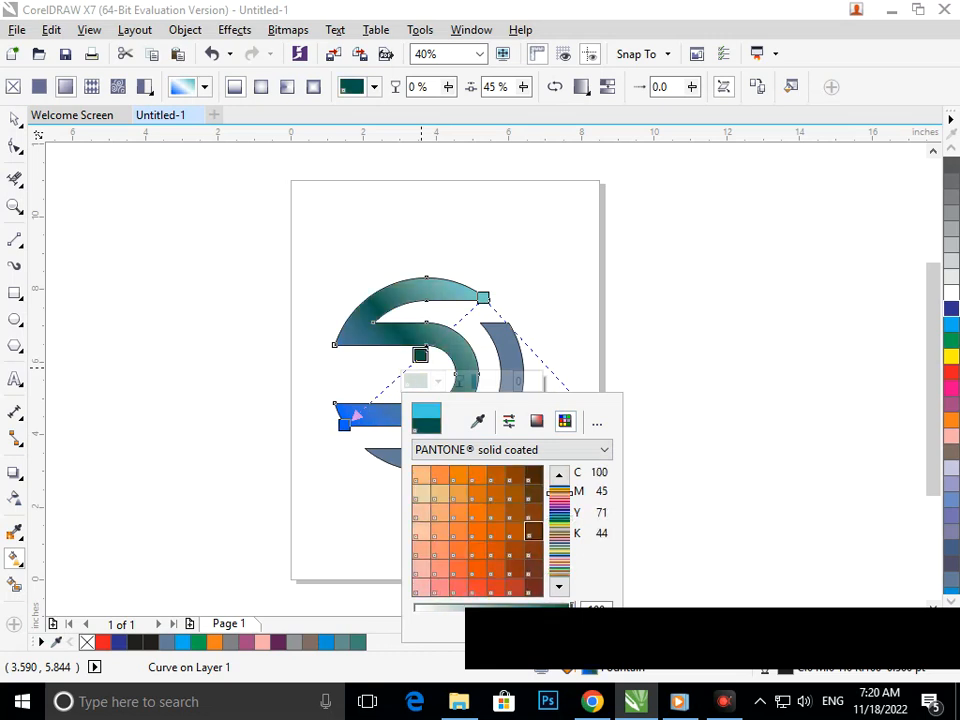
click(533, 550)
Set the S gradient's middle colour stop to the PANTONE blue with C 87, M 36, Y 4, K 0
click(559, 566)
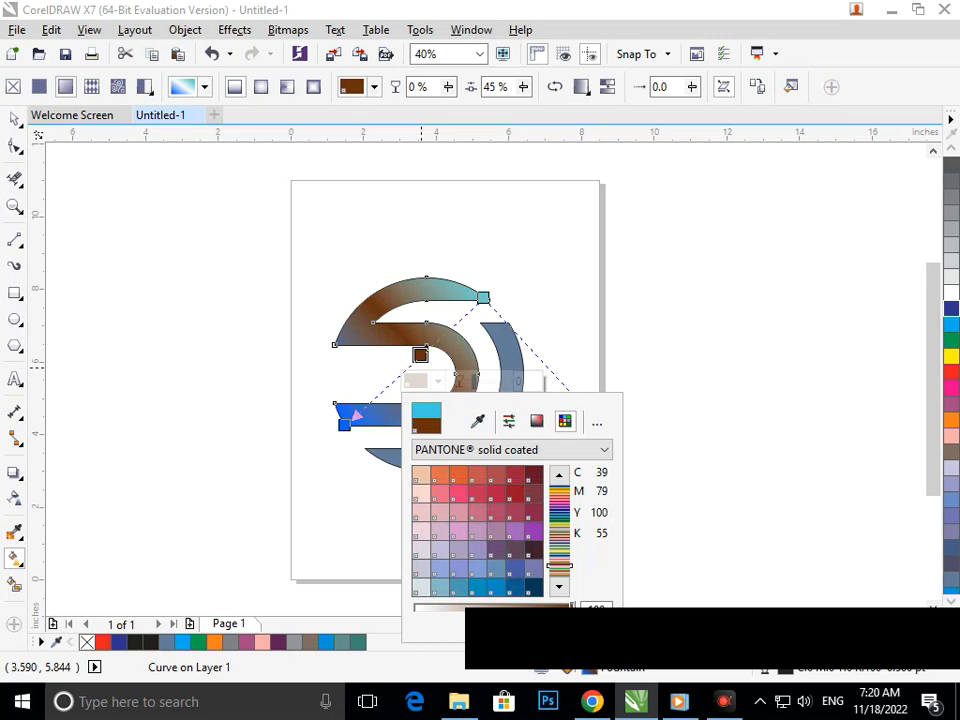
click(533, 531)
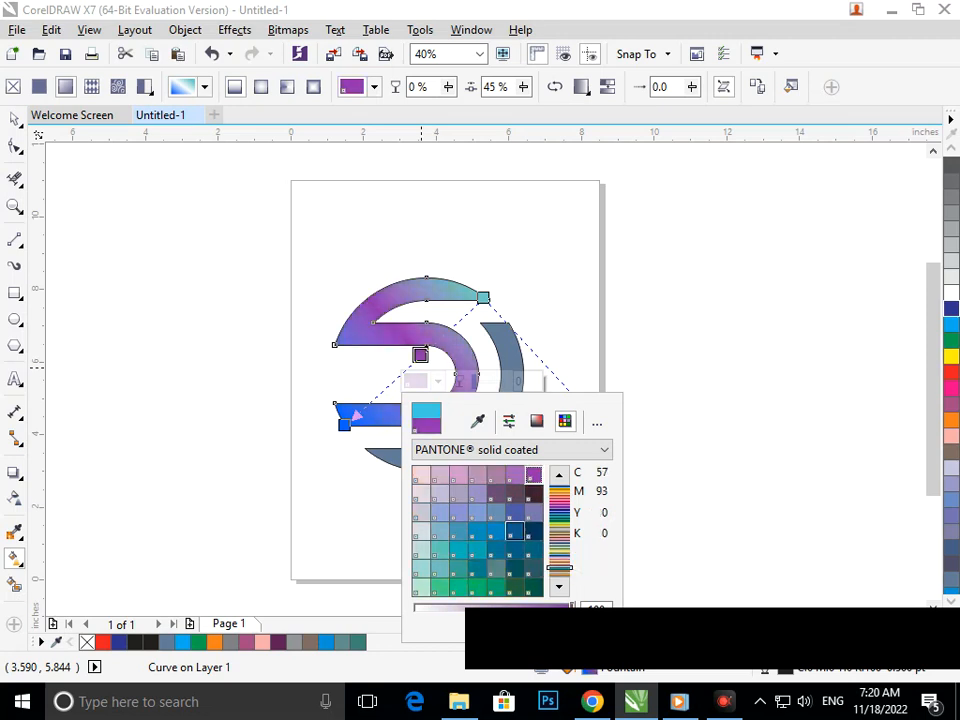
click(496, 531)
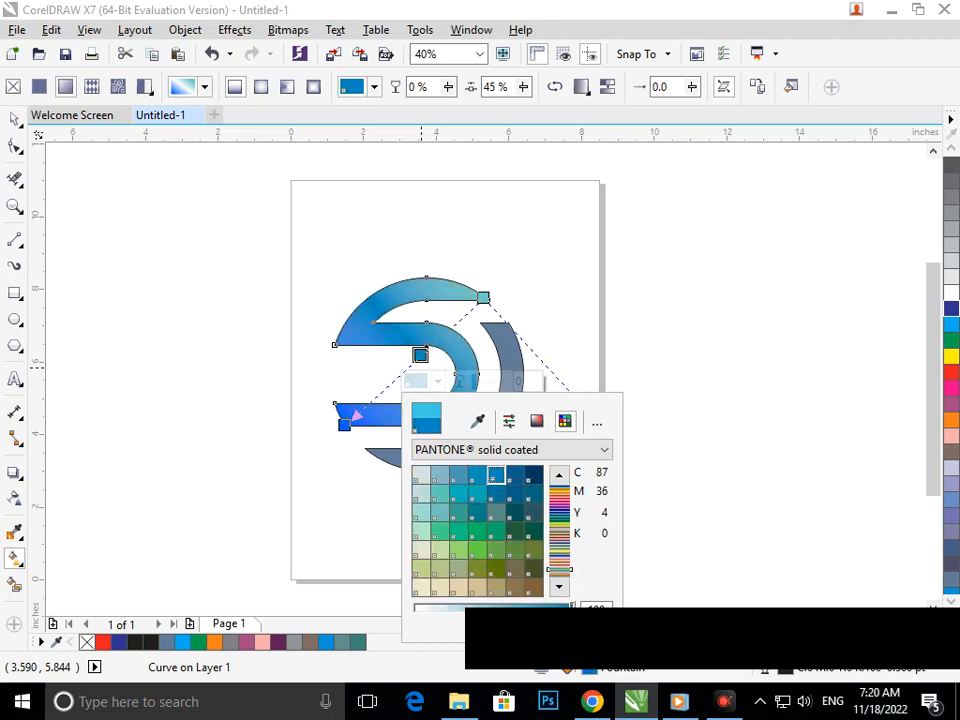
Copy only the fill property from the S shape to the outer crescent
click(14, 119)
click(211, 404)
click(421, 431)
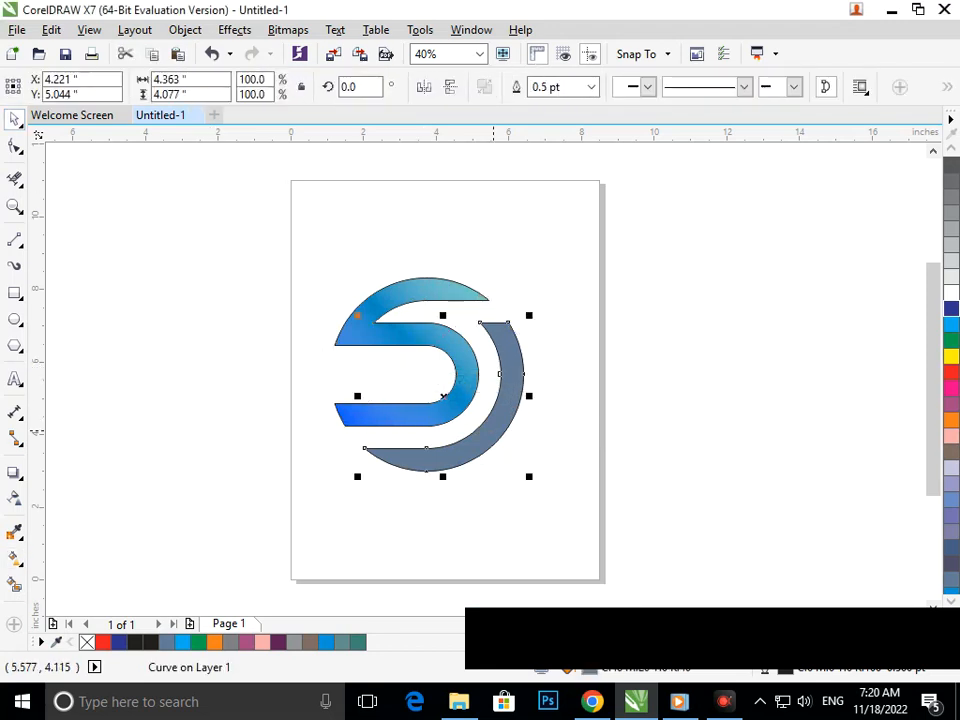
click(51, 30)
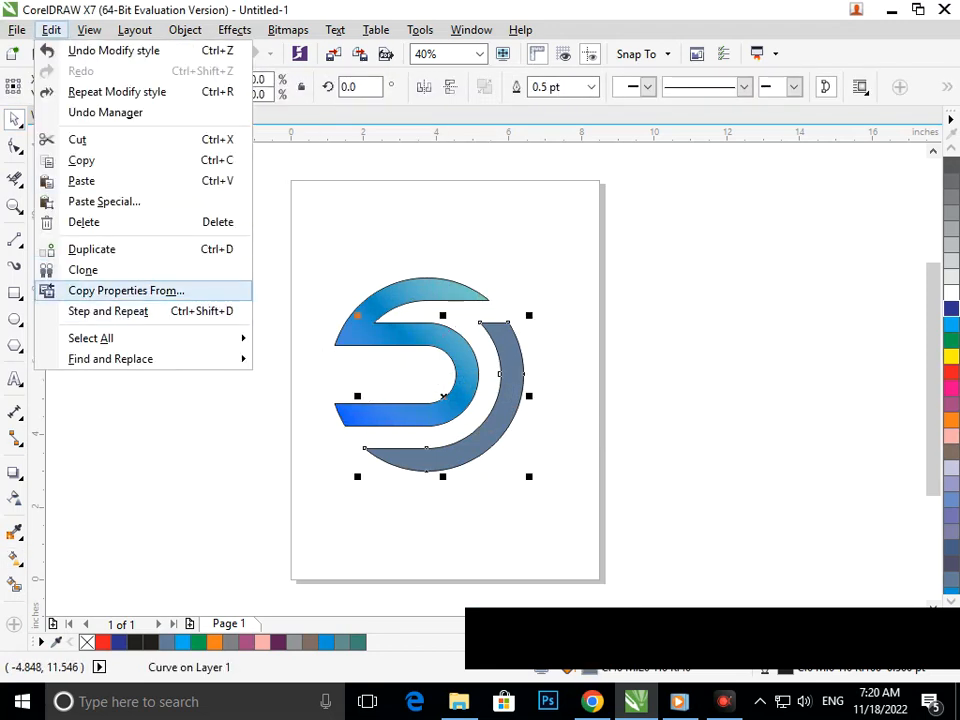
click(129, 287)
click(303, 328)
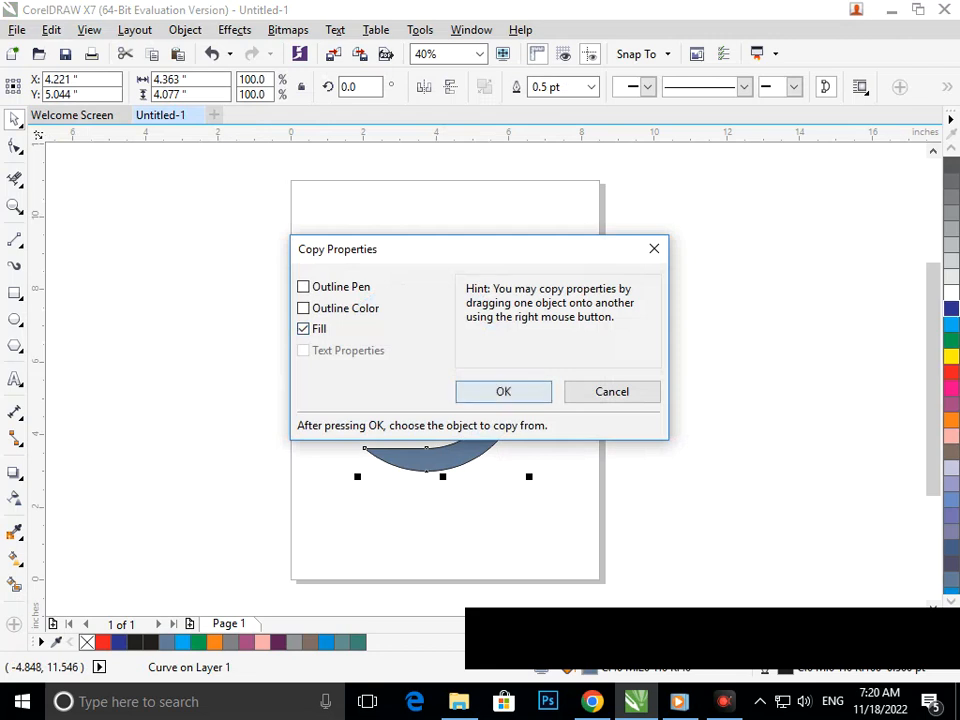
click(503, 391)
click(383, 328)
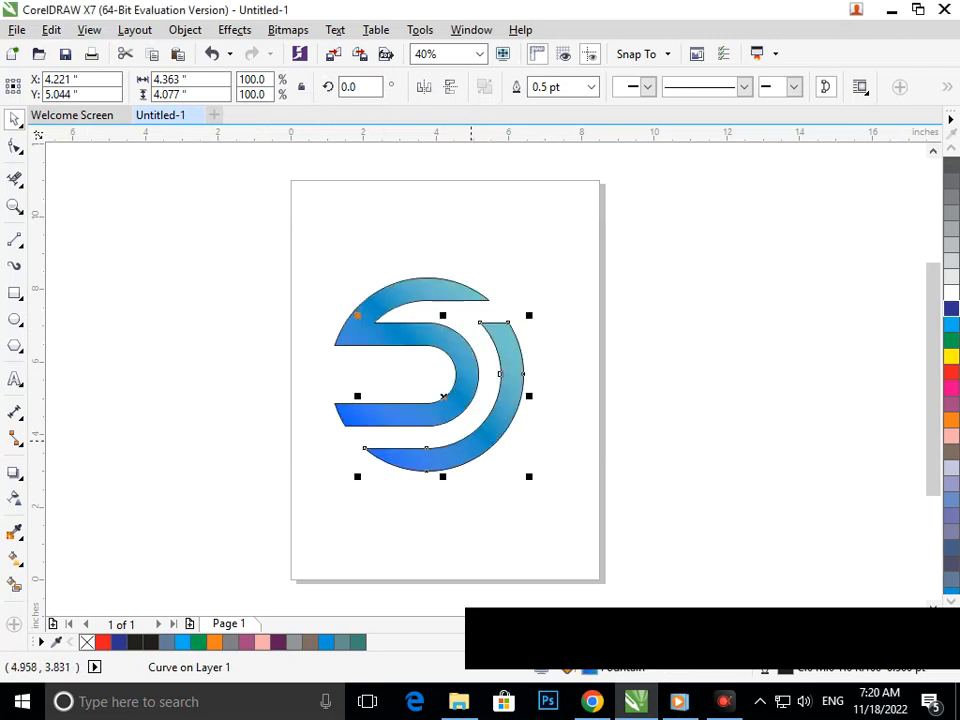
Reverse the direction of the outer crescent's gradient fill so bright blue starts at its upper end, and deselect it
key(F11)
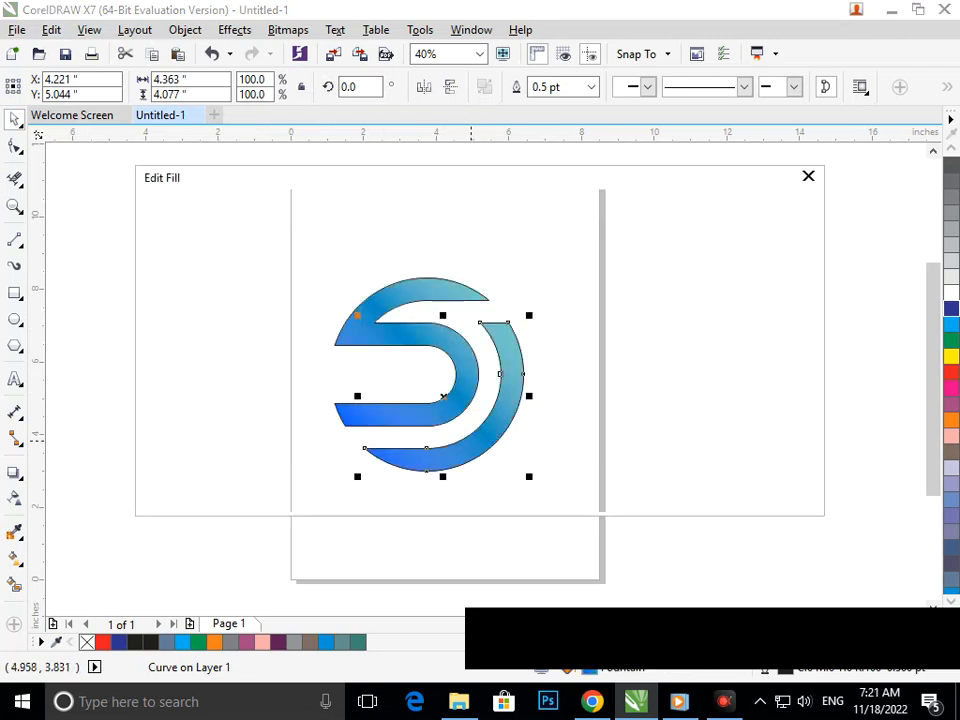
click(589, 322)
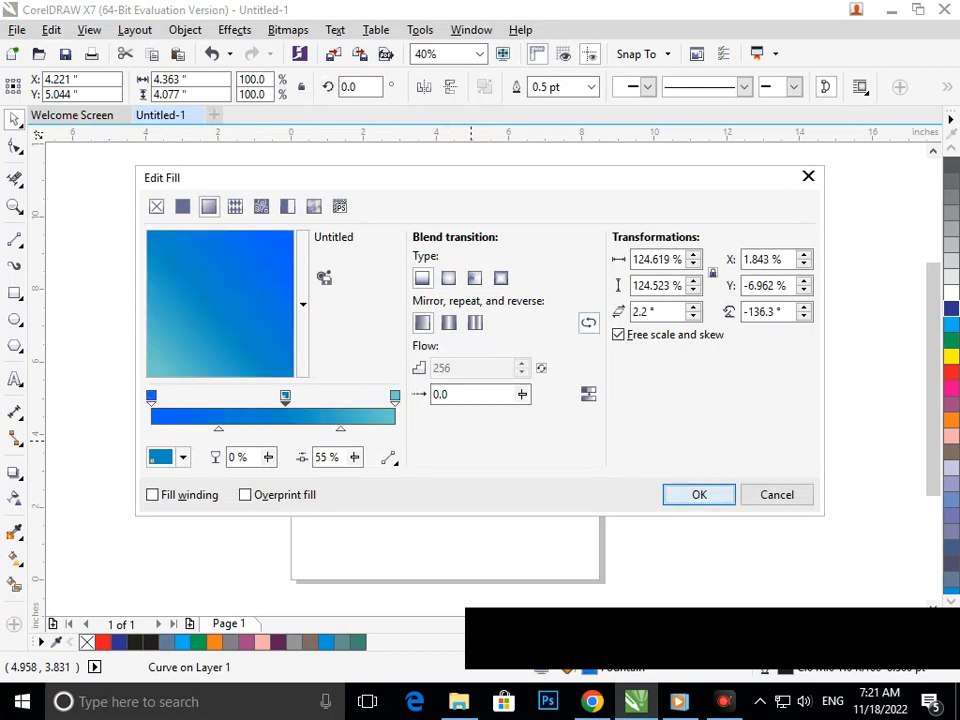
click(699, 494)
click(514, 526)
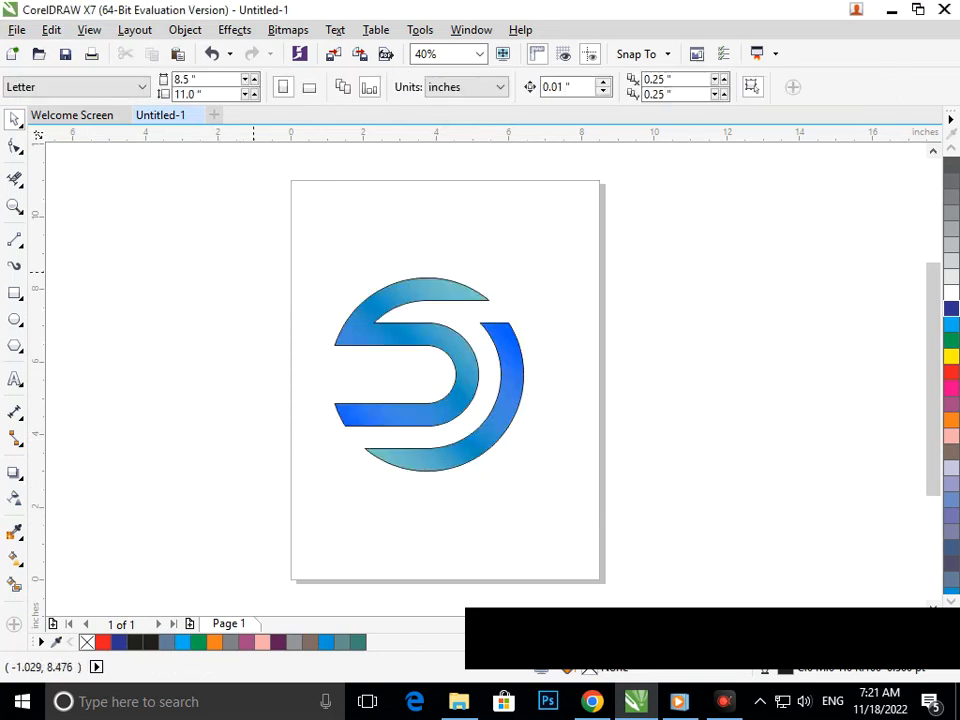
Group all the objects that make up the S logo
drag(259, 229, 567, 526)
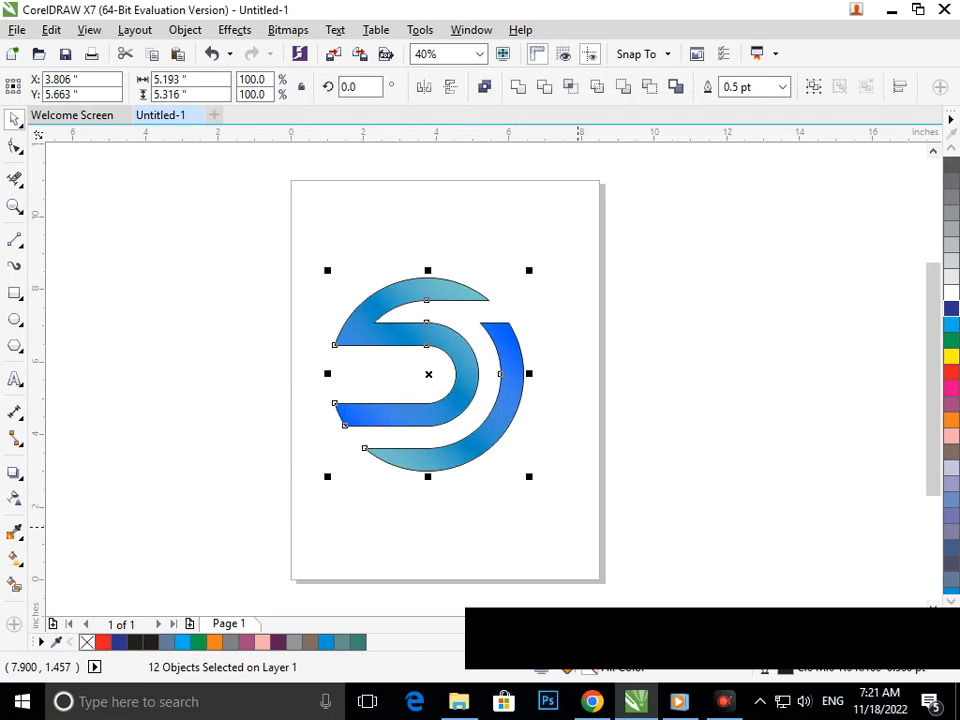
key(ctrl+g)
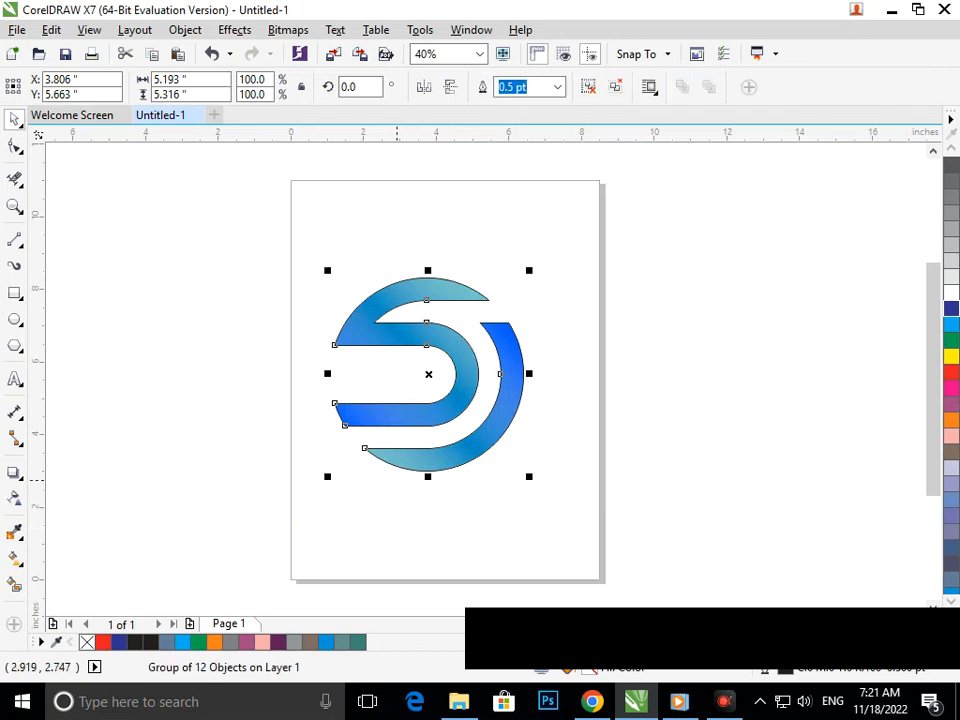